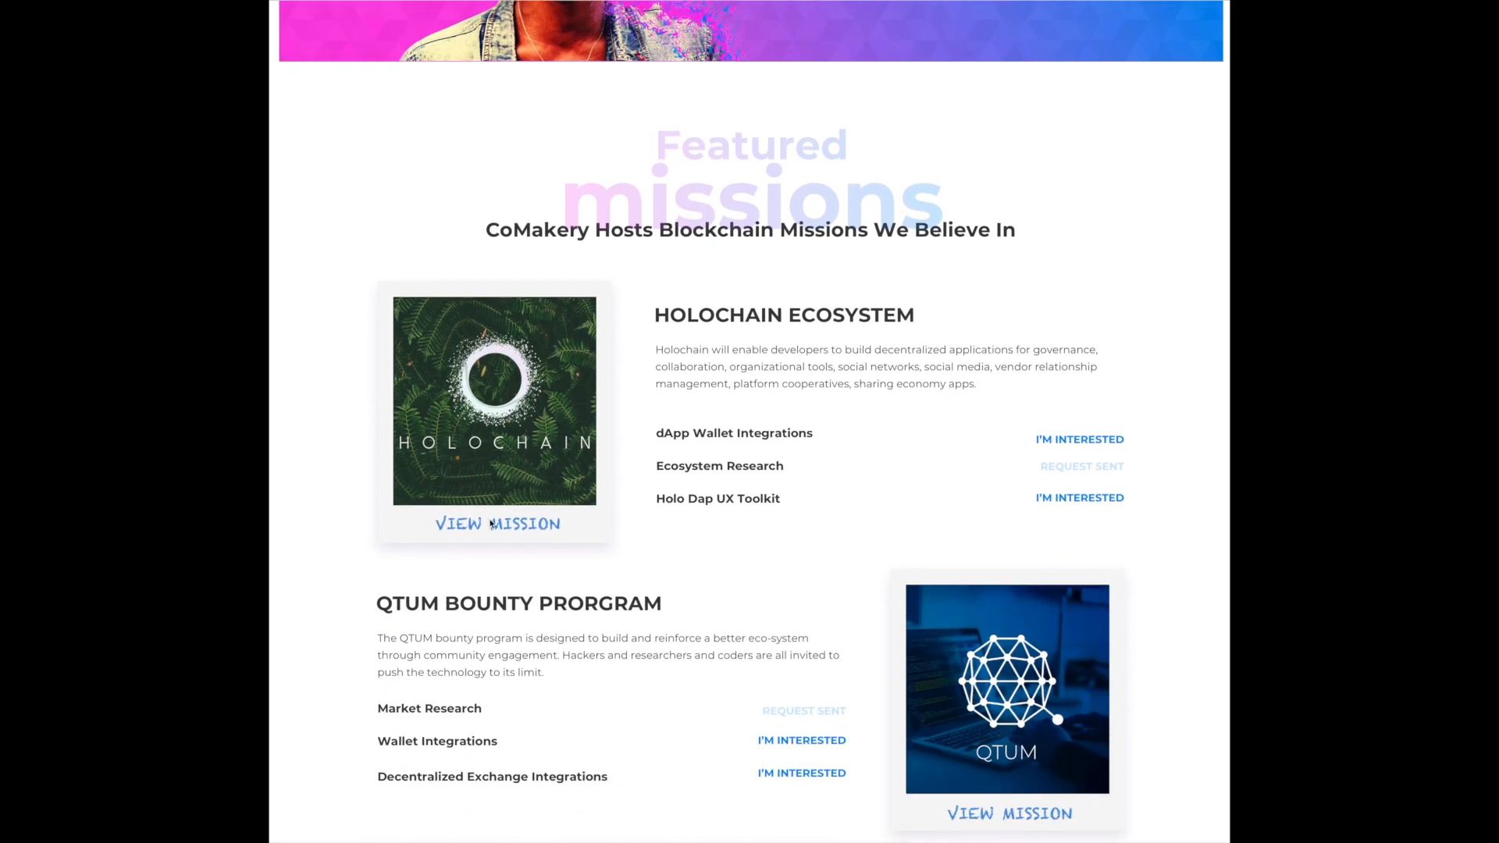
# - Open the Holochain mission and confirm the 0.324 FIXED token transfer in MetaMask
pyautogui.click(492, 523)
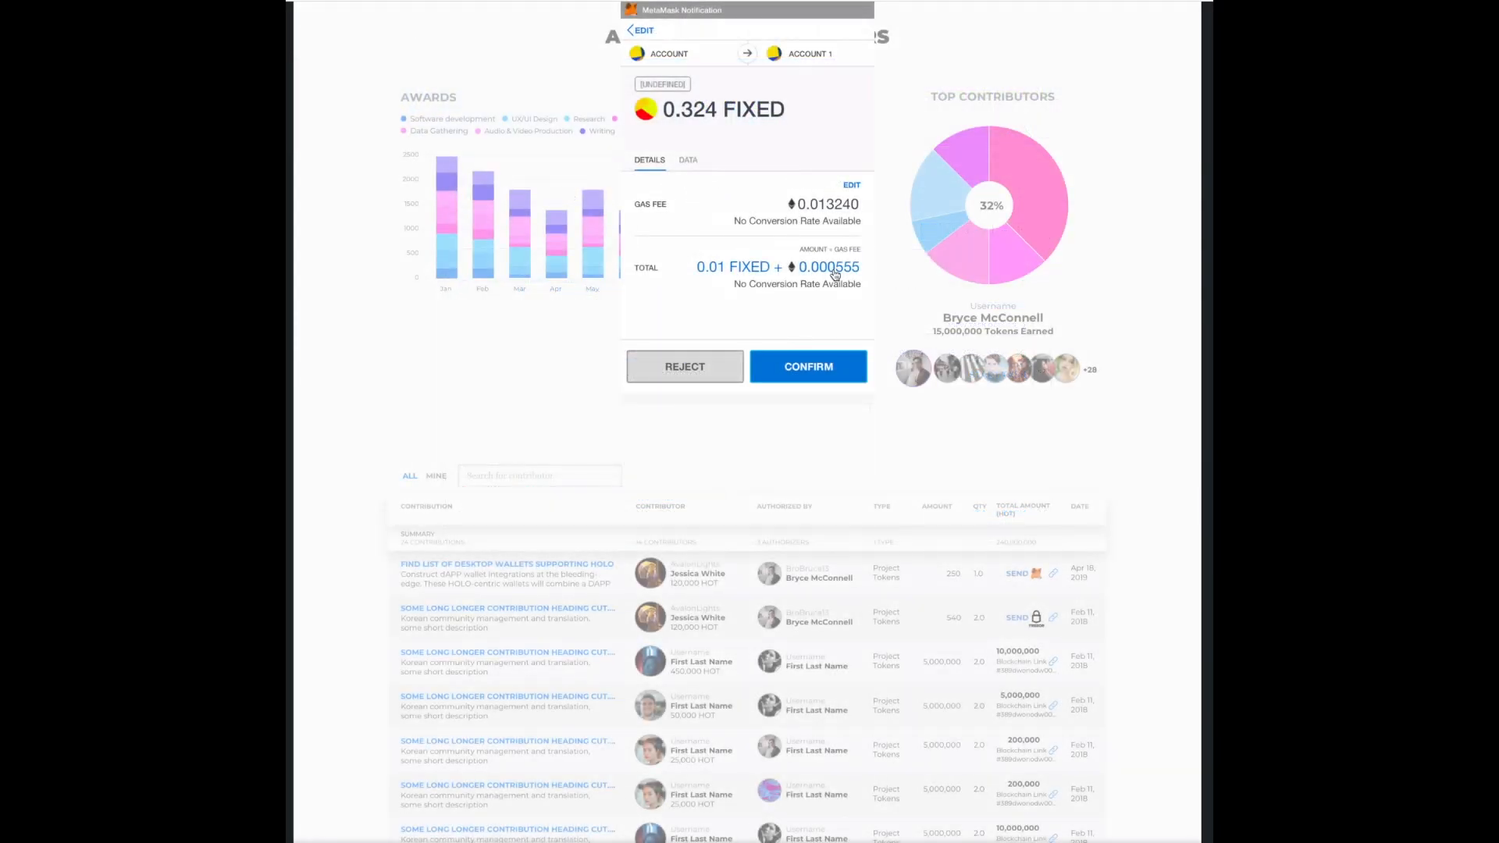
pyautogui.click(818, 364)
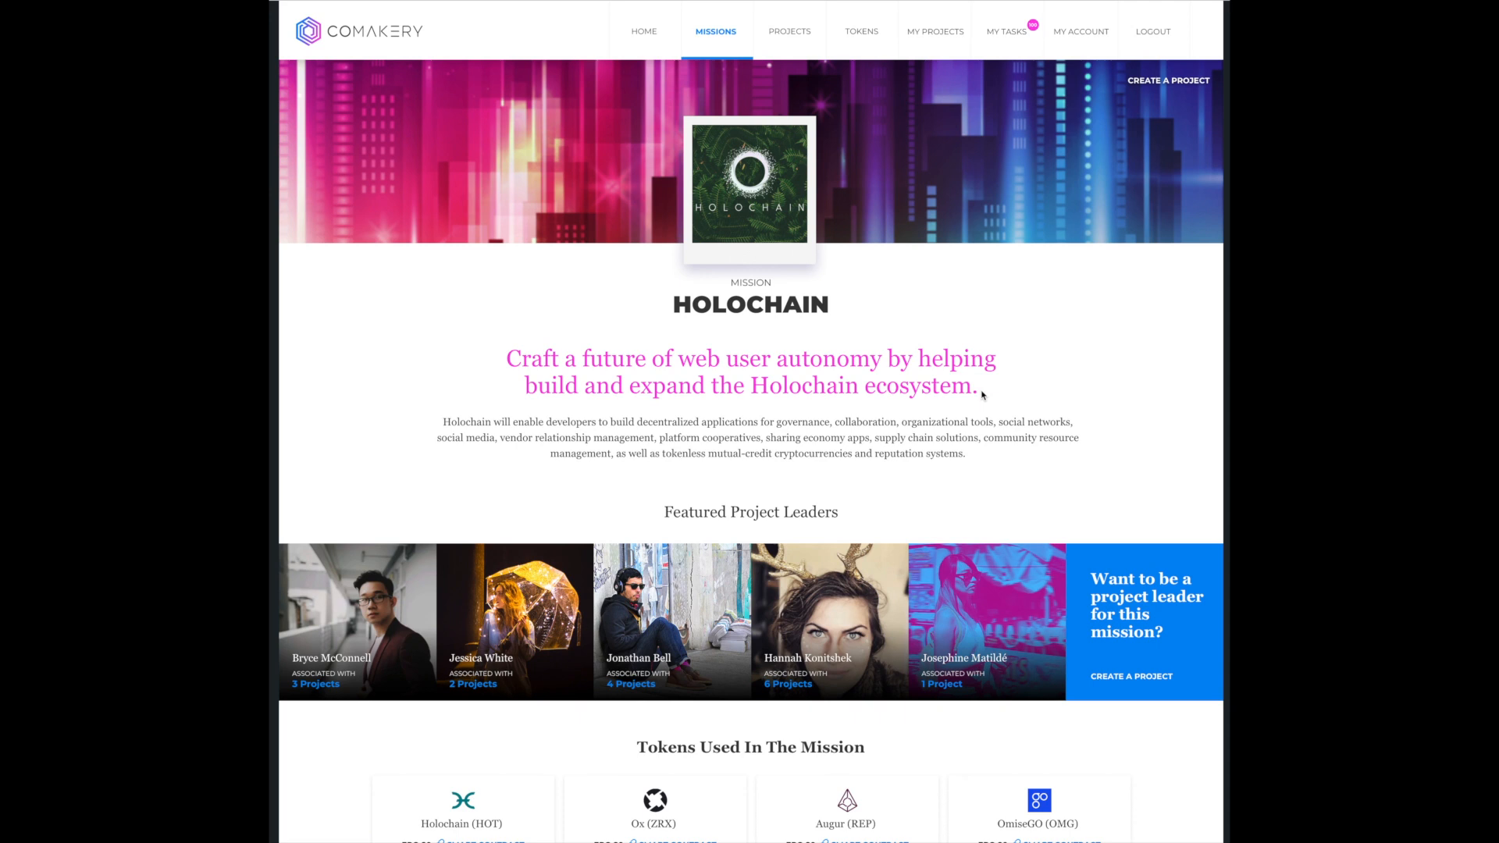
# - Examine the Holochain mission's leaders, tokens, stats and featured projects, and the featured missions on the home page
pyautogui.scroll(-1, 982, 395)
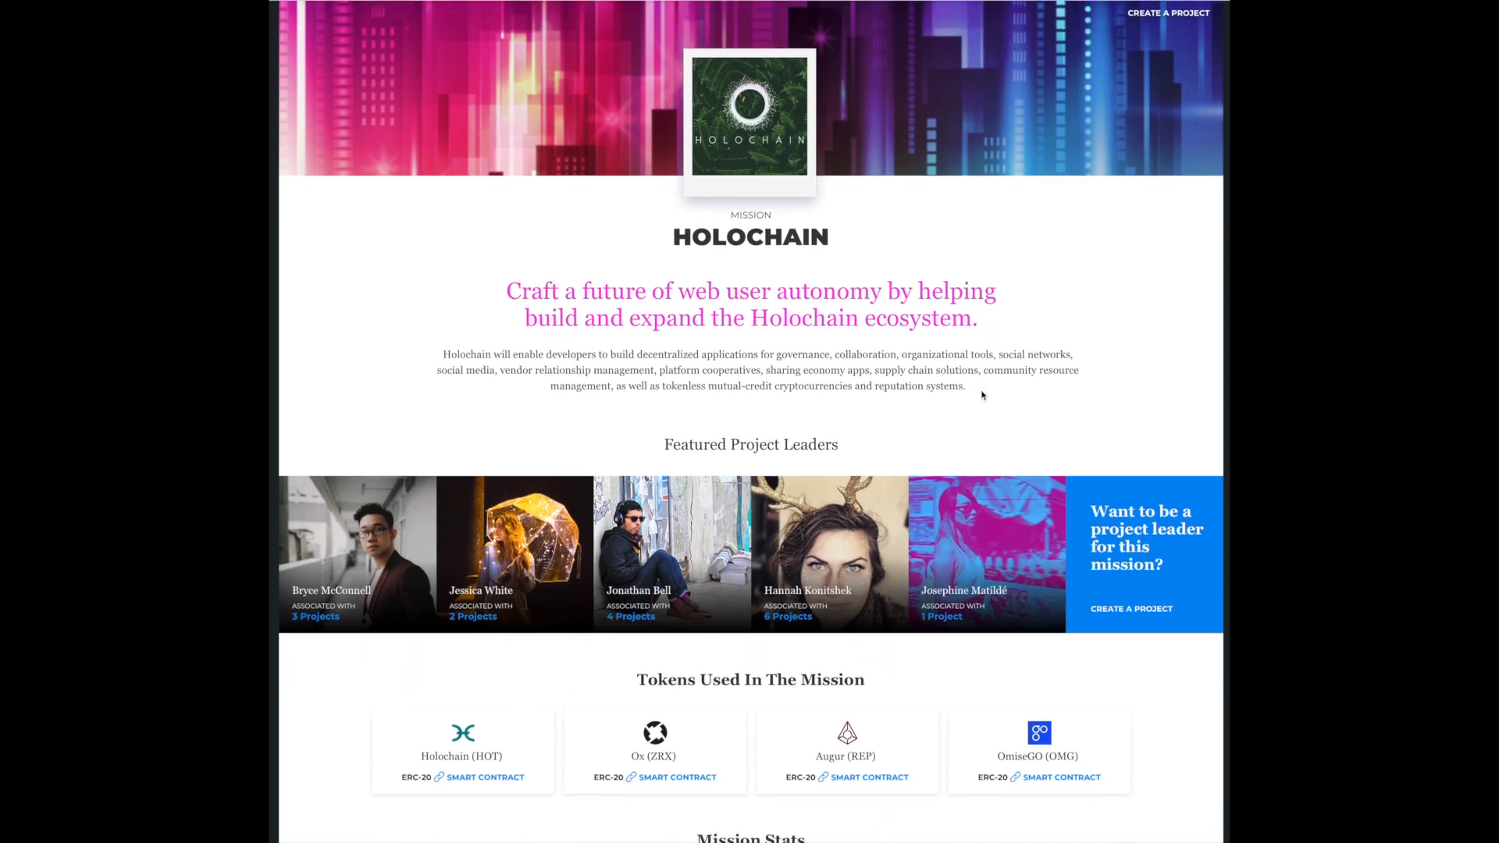
pyautogui.scroll(-1, 983, 394)
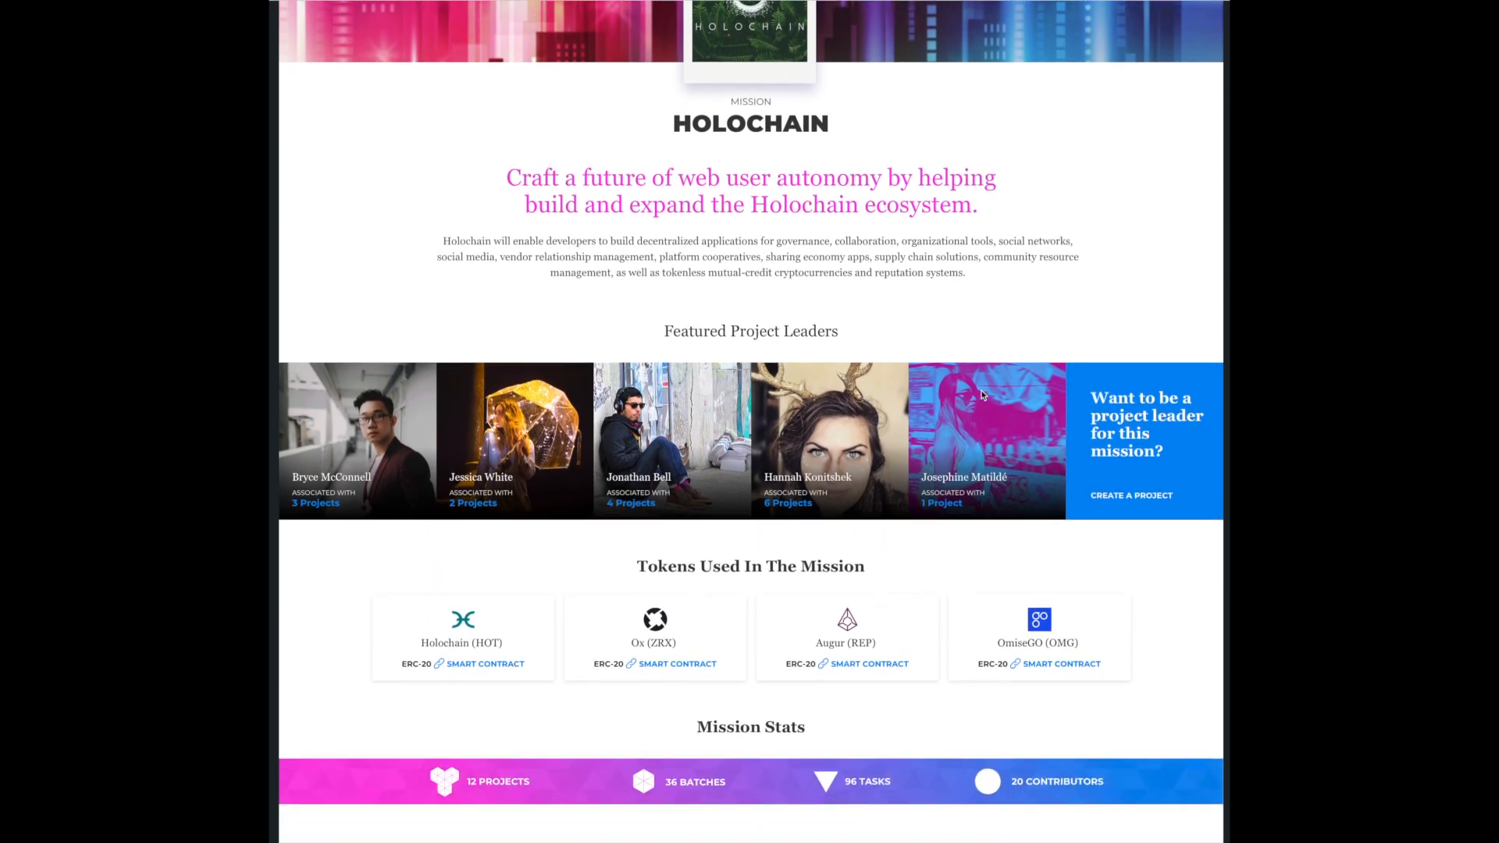
pyautogui.scroll(-3, 982, 394)
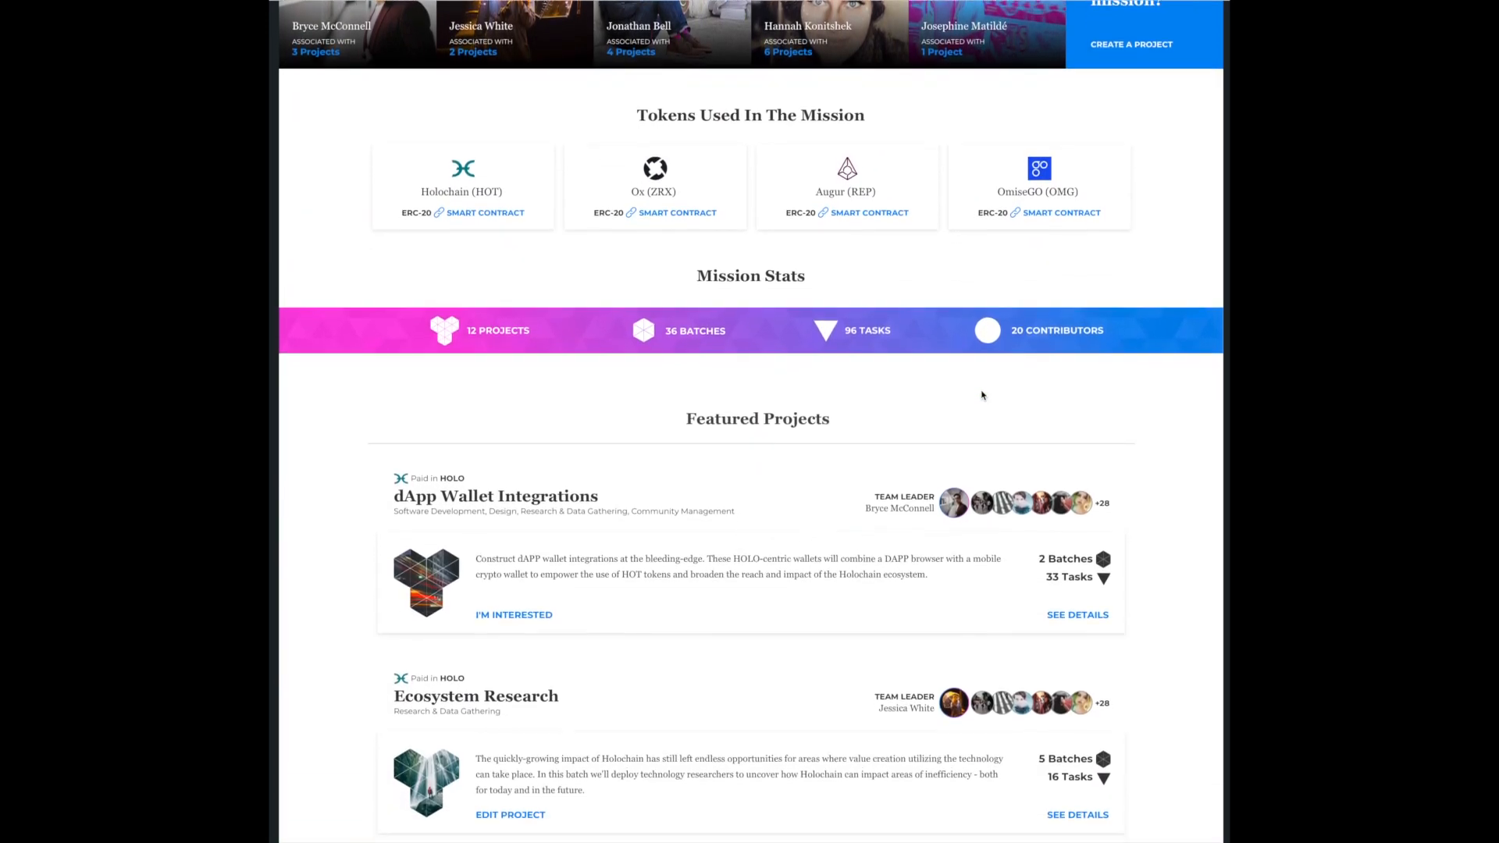
pyautogui.scroll(-1, 982, 394)
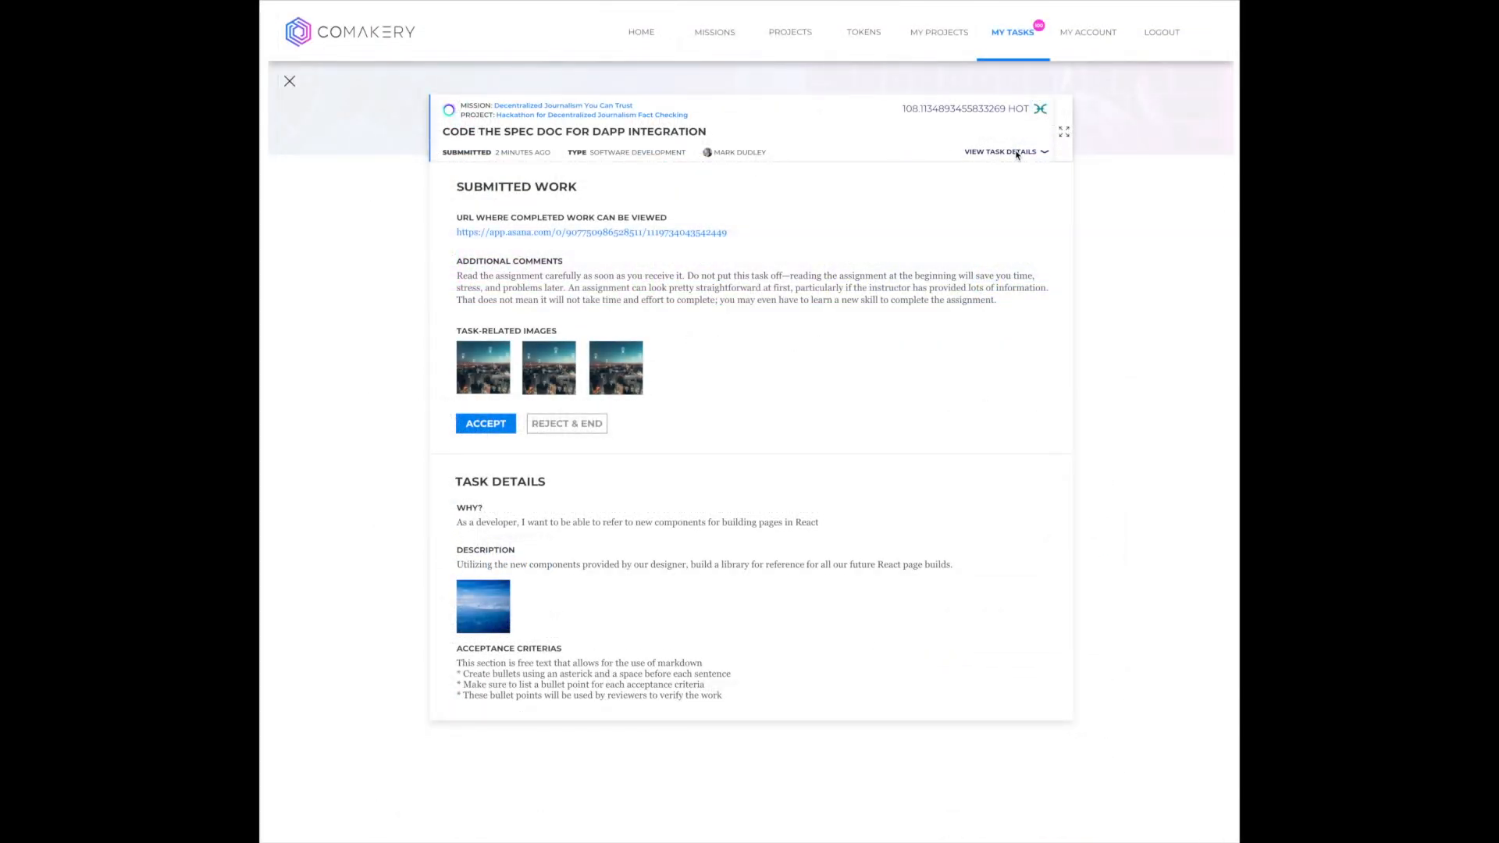
pyautogui.click(1017, 155)
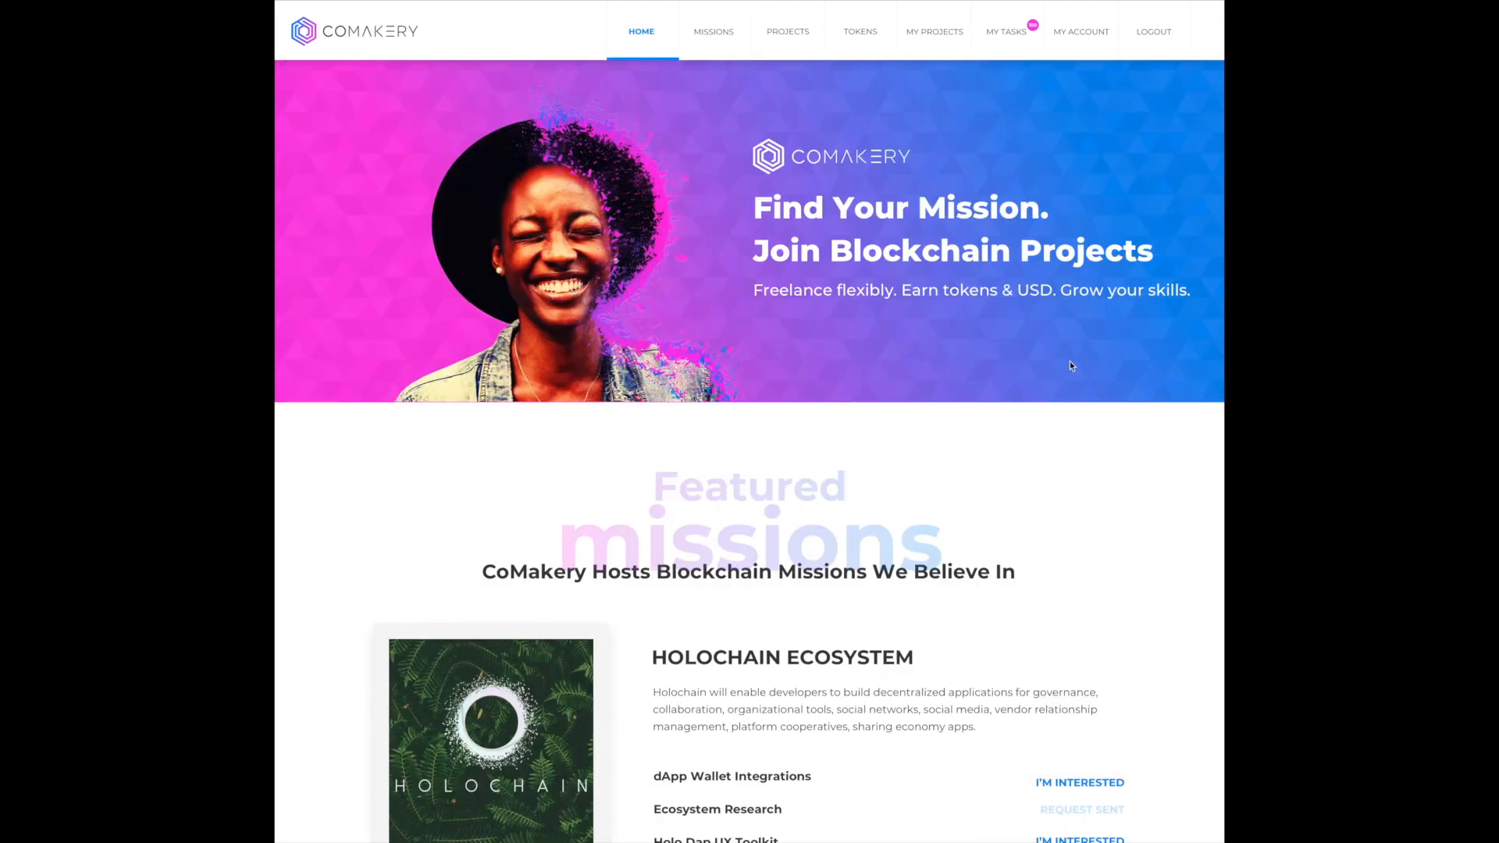
pyautogui.scroll(-2, 1070, 364)
pyautogui.scroll(-3, 1070, 365)
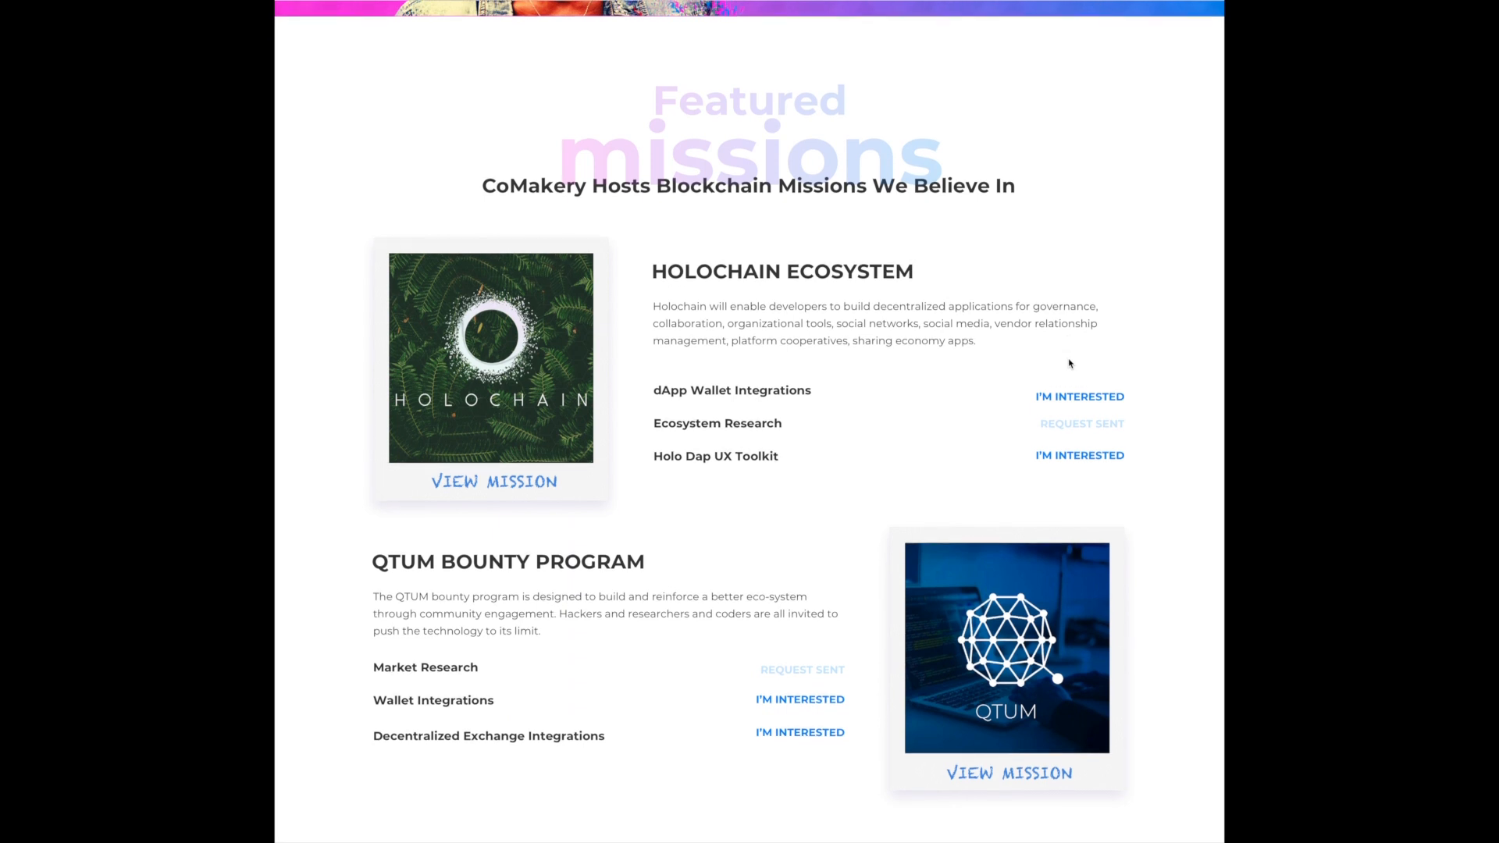
pyautogui.scroll(1, 1070, 364)
pyautogui.scroll(4, 1069, 362)
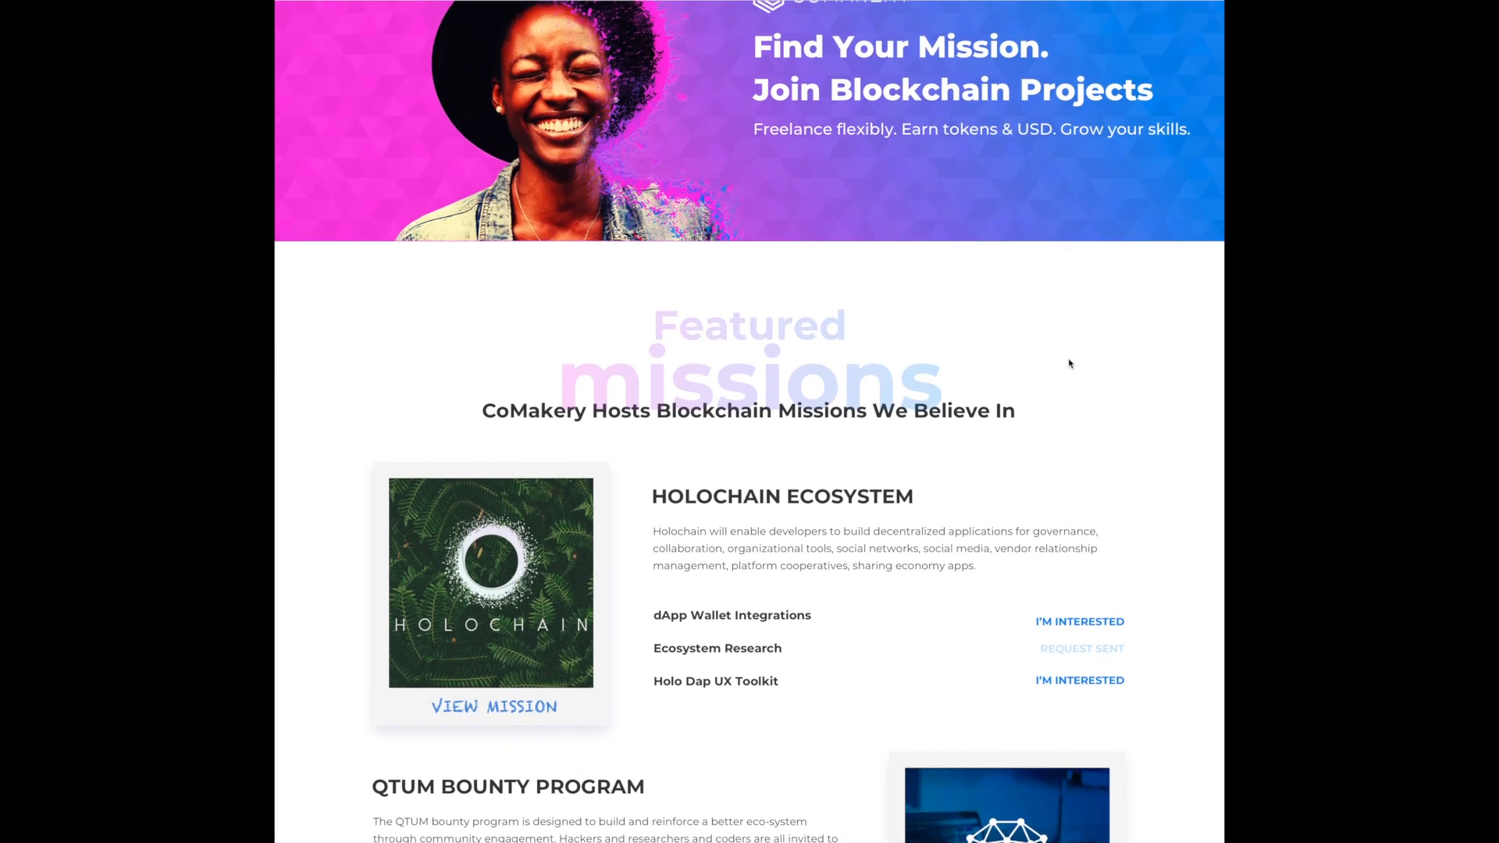
# - Start a new project under the Holochain mission with Holo as its token
pyautogui.click(941, 38)
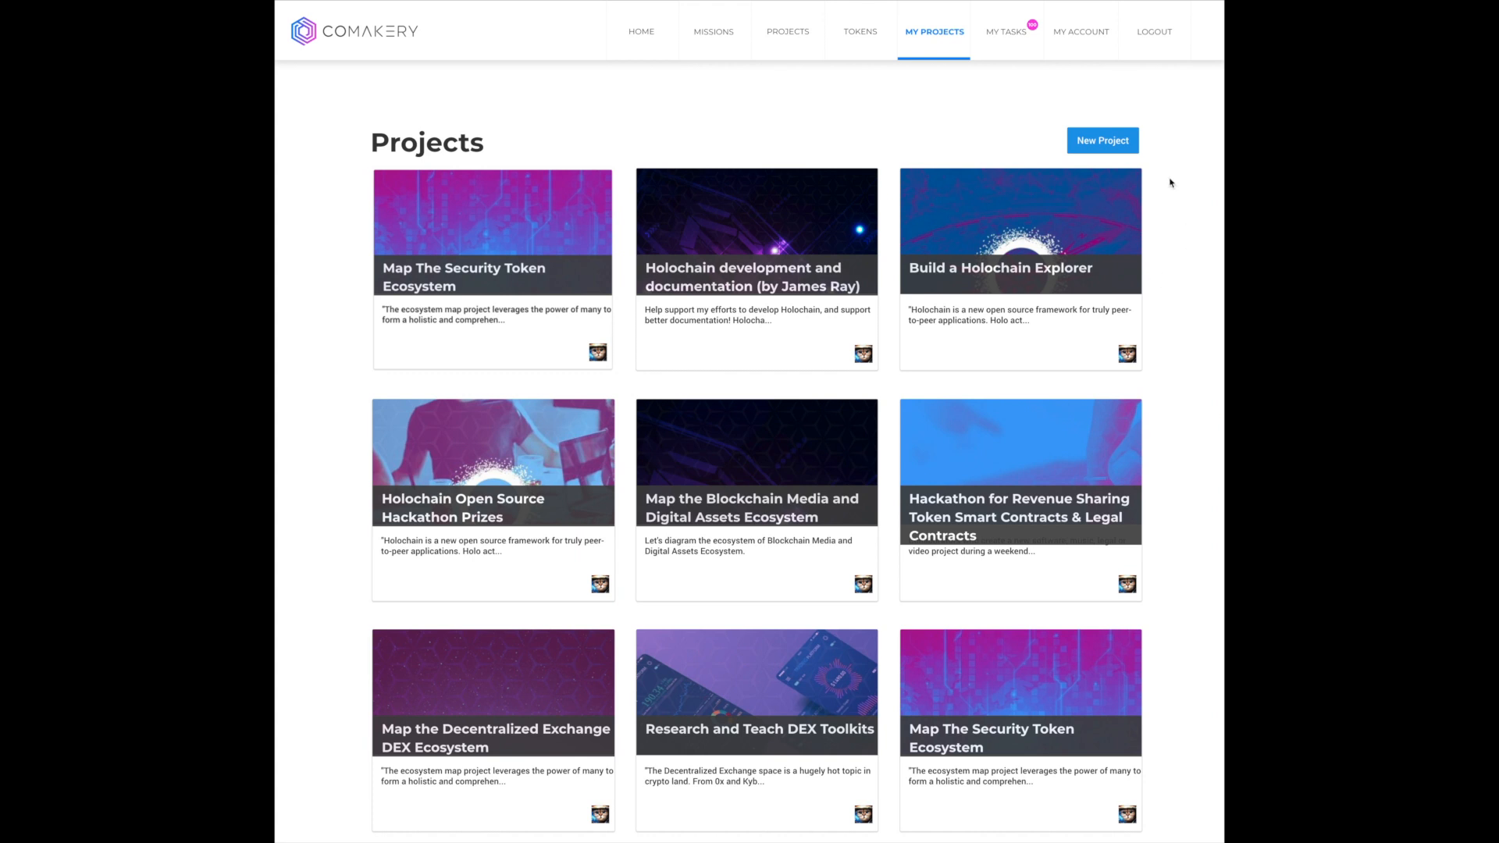
pyautogui.click(1124, 141)
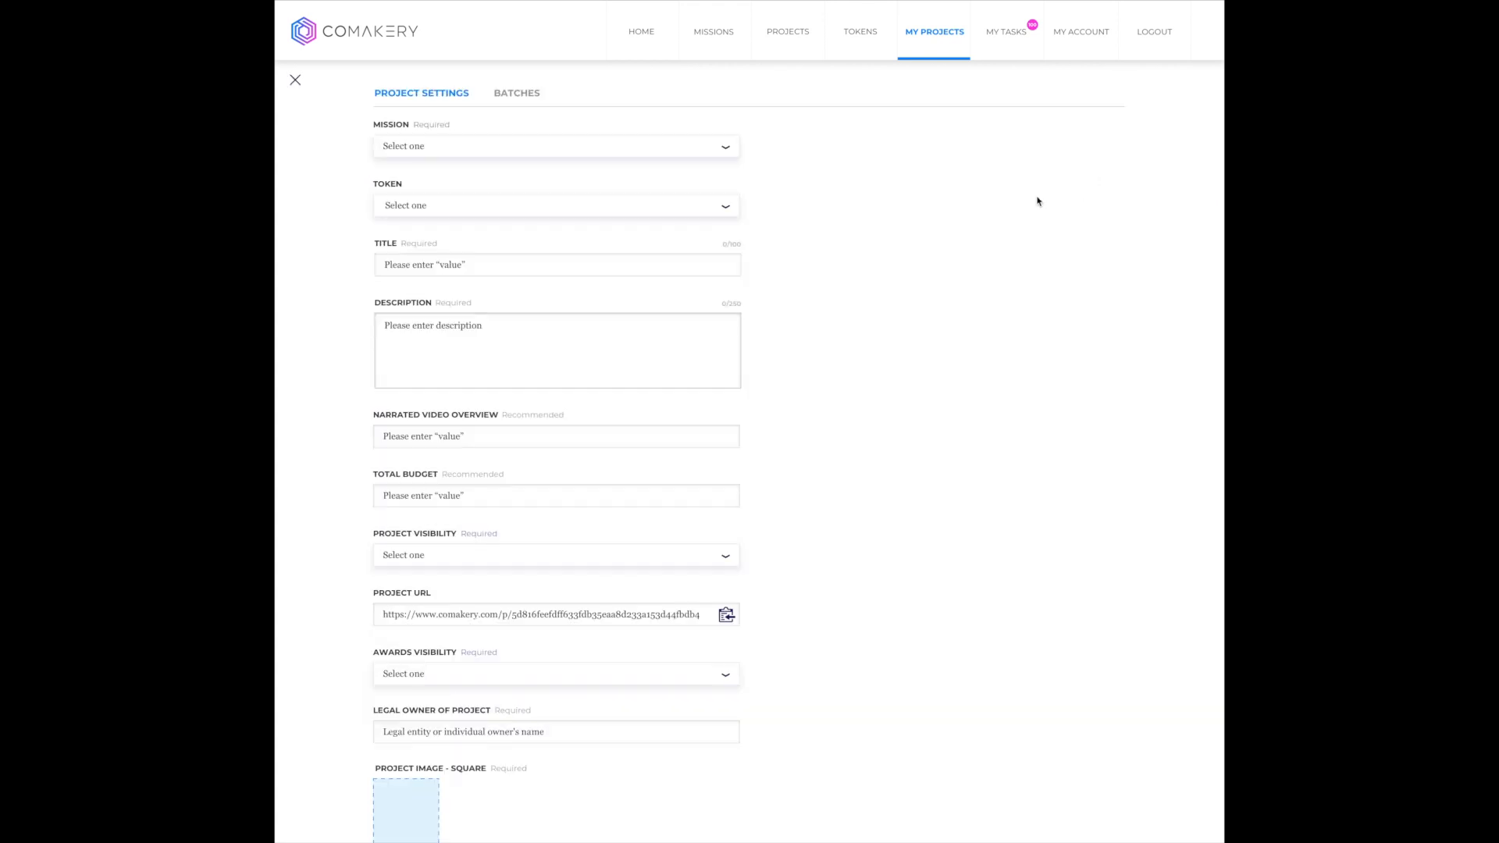
pyautogui.click(734, 148)
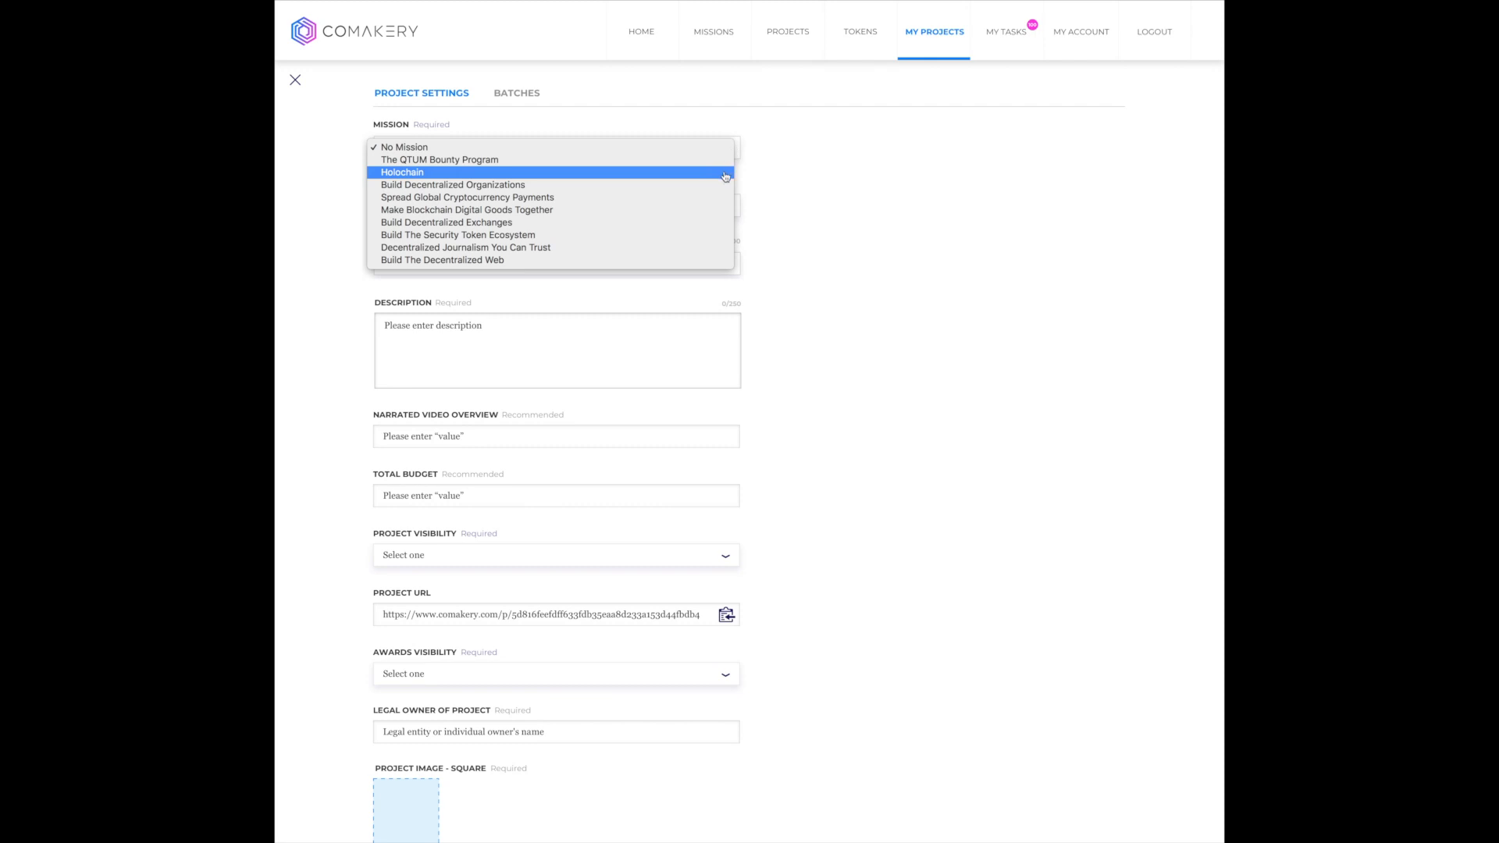
pyautogui.click(725, 174)
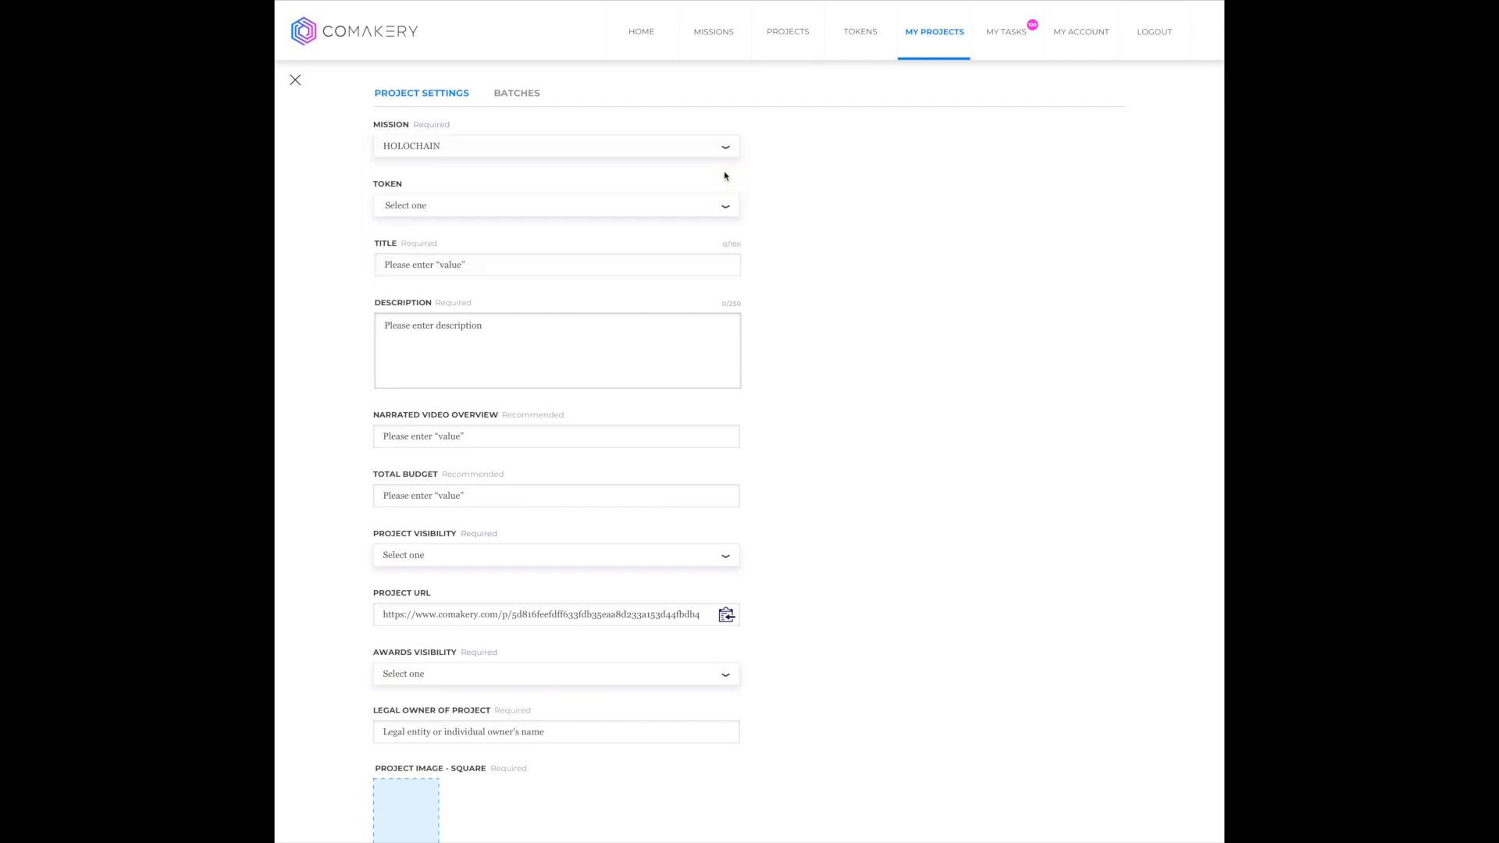
pyautogui.click(727, 211)
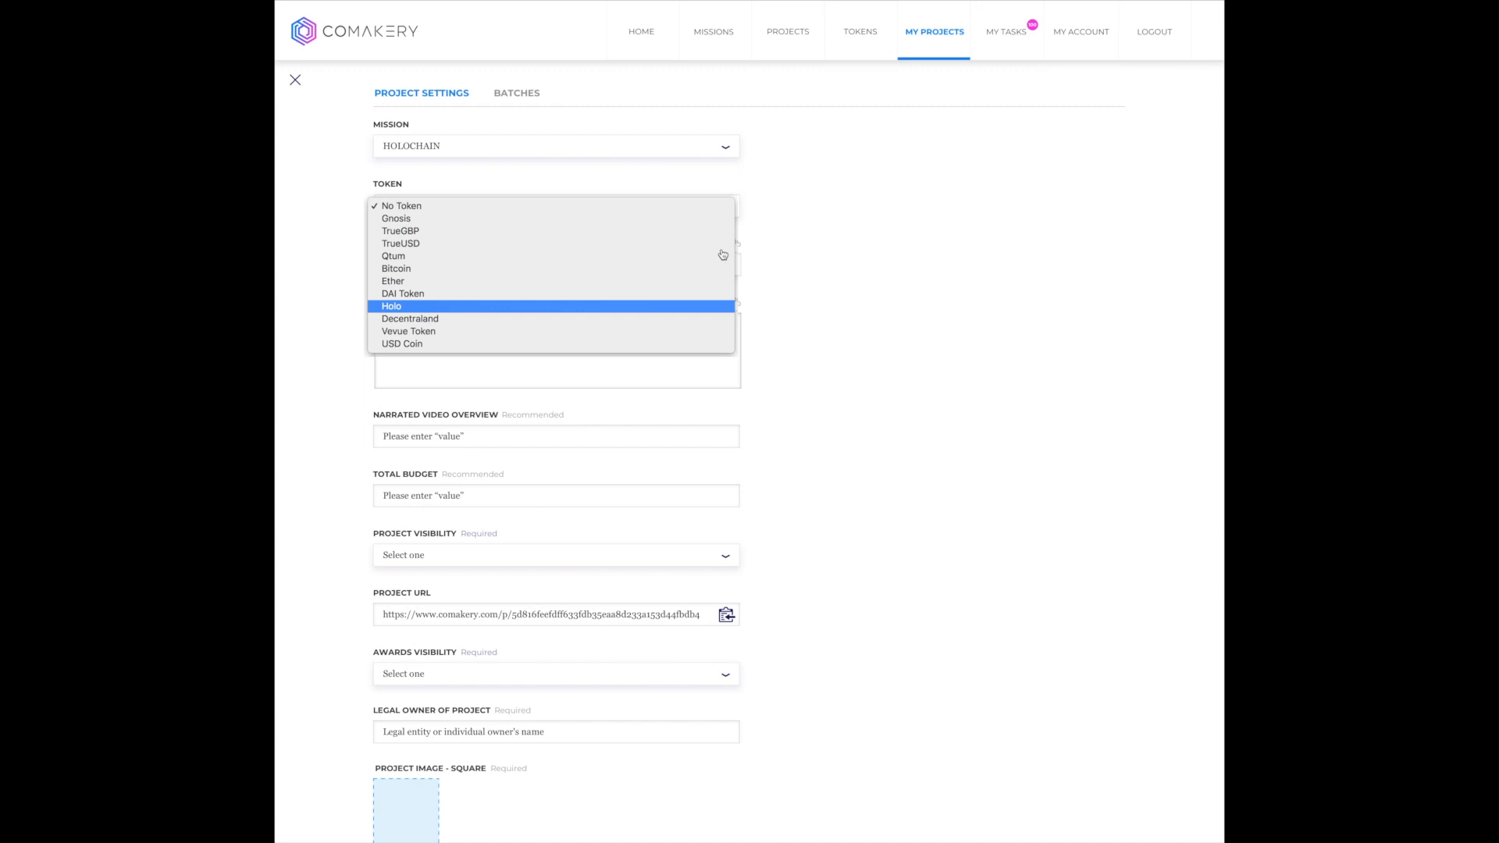
pyautogui.click(712, 306)
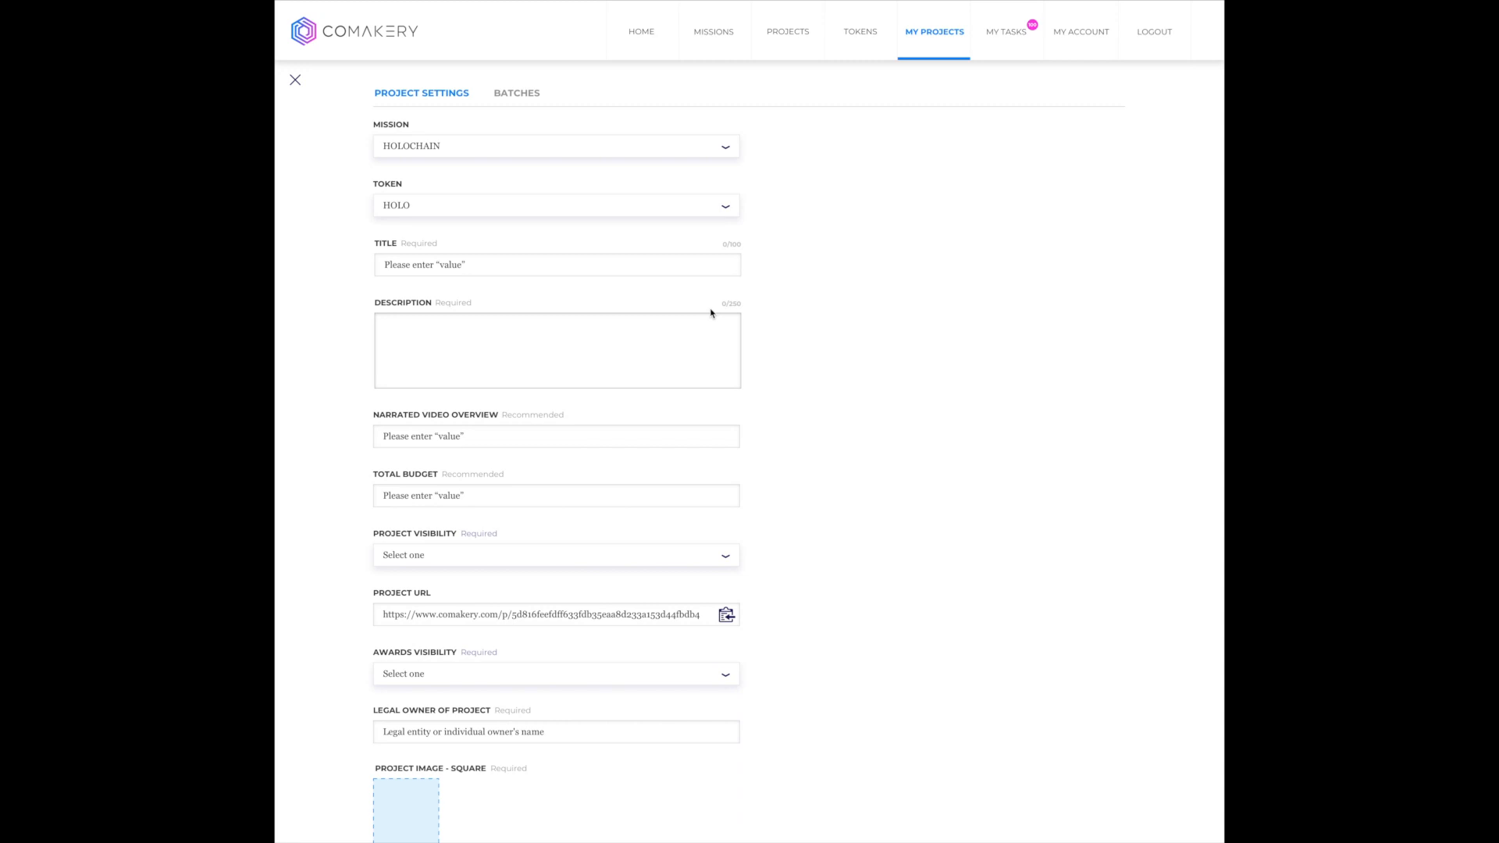
# - Title the project "dApp Wallet Integrations" and fill in the description about building HOLO-centric wallets with a DAPP browser
pyautogui.click(733, 267)
pyautogui.write('dApp Wallet Integrations')
pyautogui.scroll(-2, 732, 267)
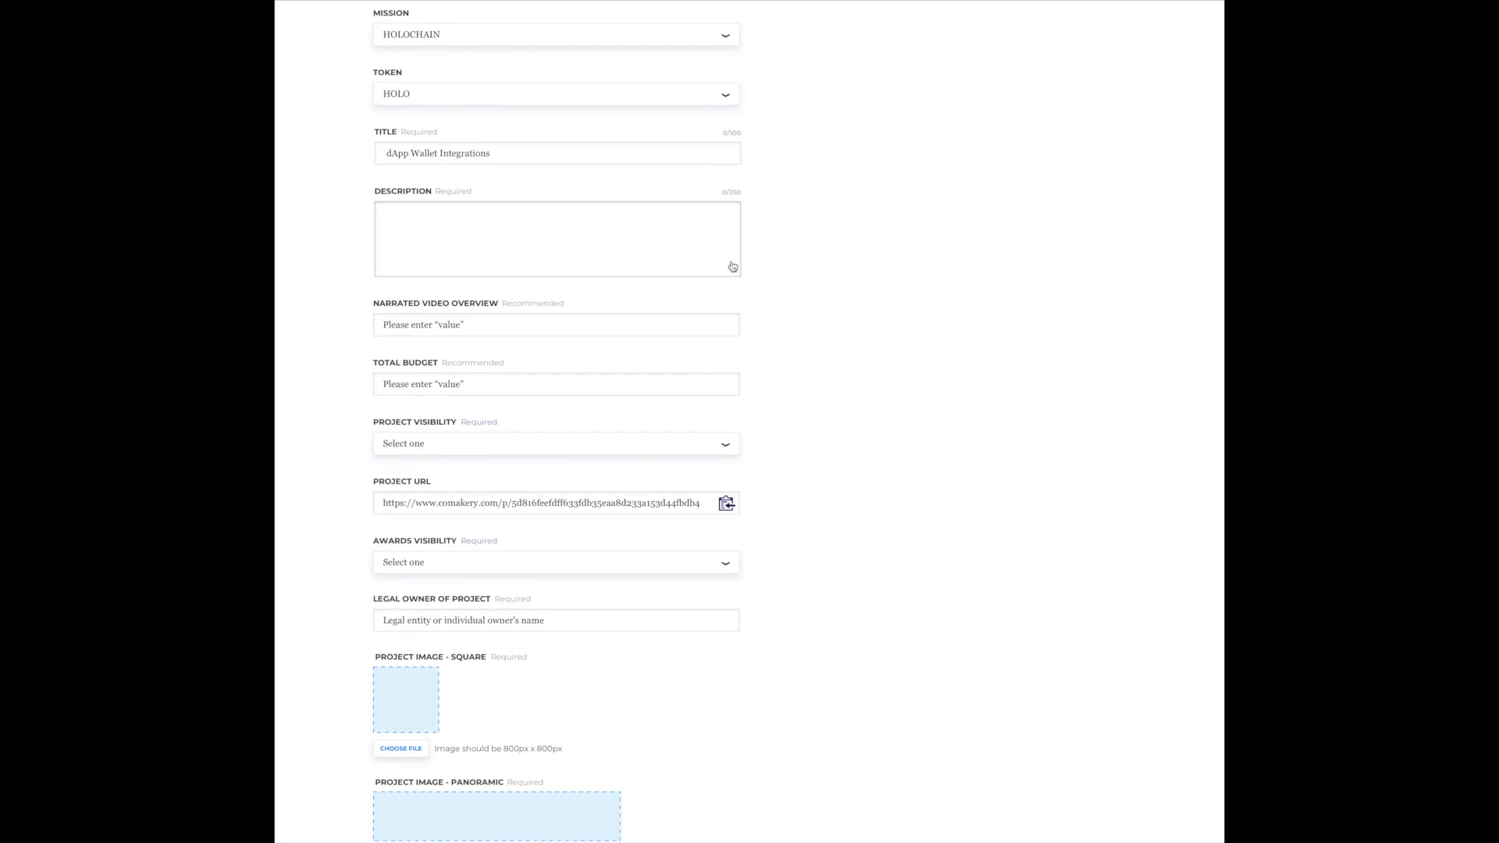
pyautogui.click(719, 245)
pyautogui.write('The quickly-growing impact of Holochain has still left endless opportunities for areas where value creation utilizing the technology can take place.  In this project, we will develop dAPP wallet integrations at the bleeding-edge. These HOLO-centric wallets will combine a DAPP browser with a mobile crypto wallet to empower the use of HOT tokens and broaden the reach and impact of the Holochain ecosystem.')
# - Add the YouTube Studio link as the narrated video overview and set the total budget to 150,000 HOT
pyautogui.scroll(-1, 723, 247)
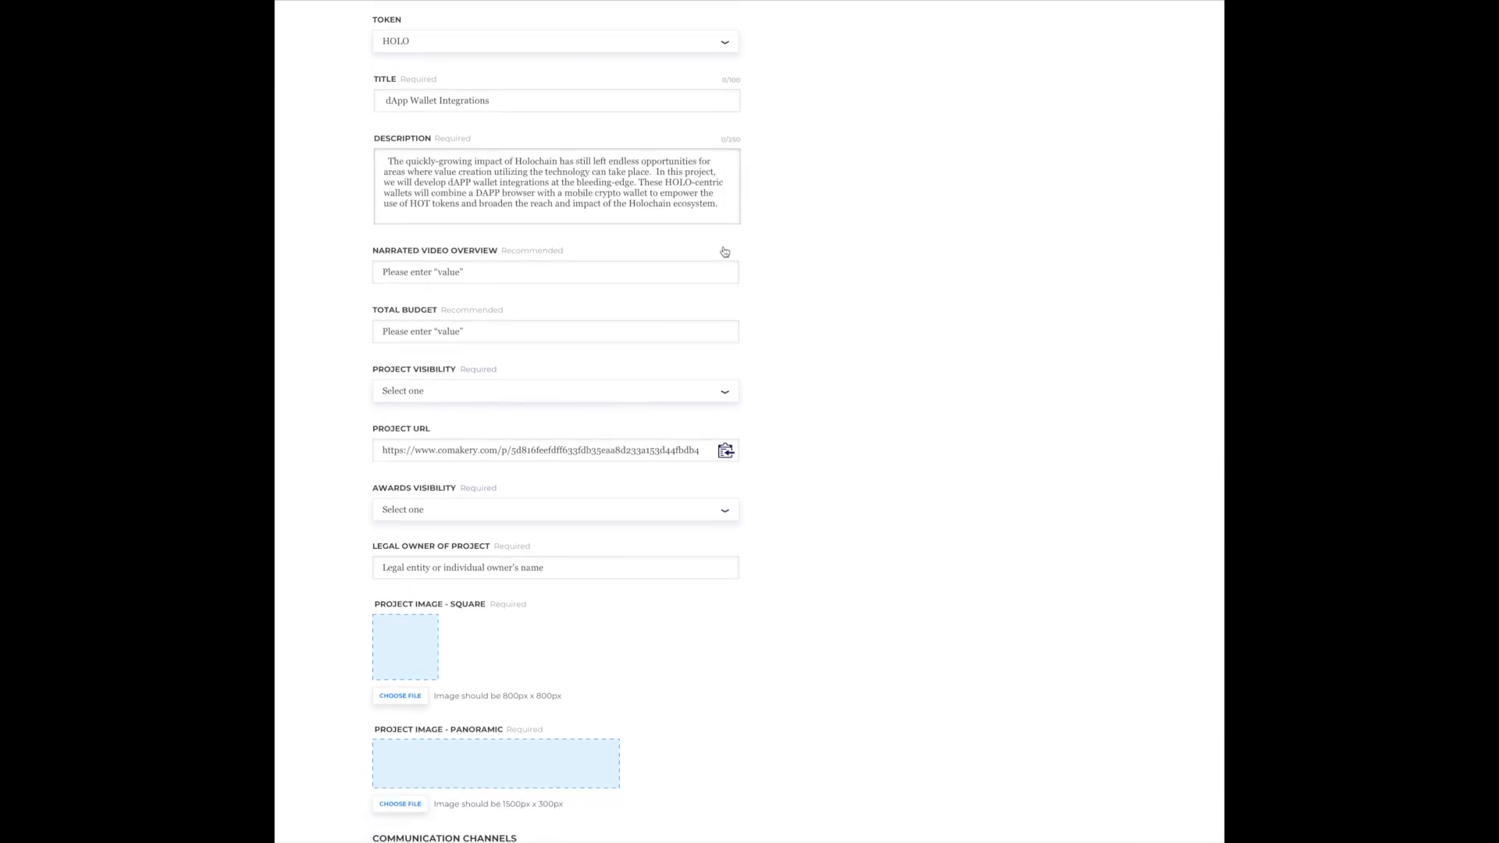
pyautogui.click(723, 271)
pyautogui.write('https://studio.youtube.com/video/LXxFBzUuDpY/edit?utm_campaign=')
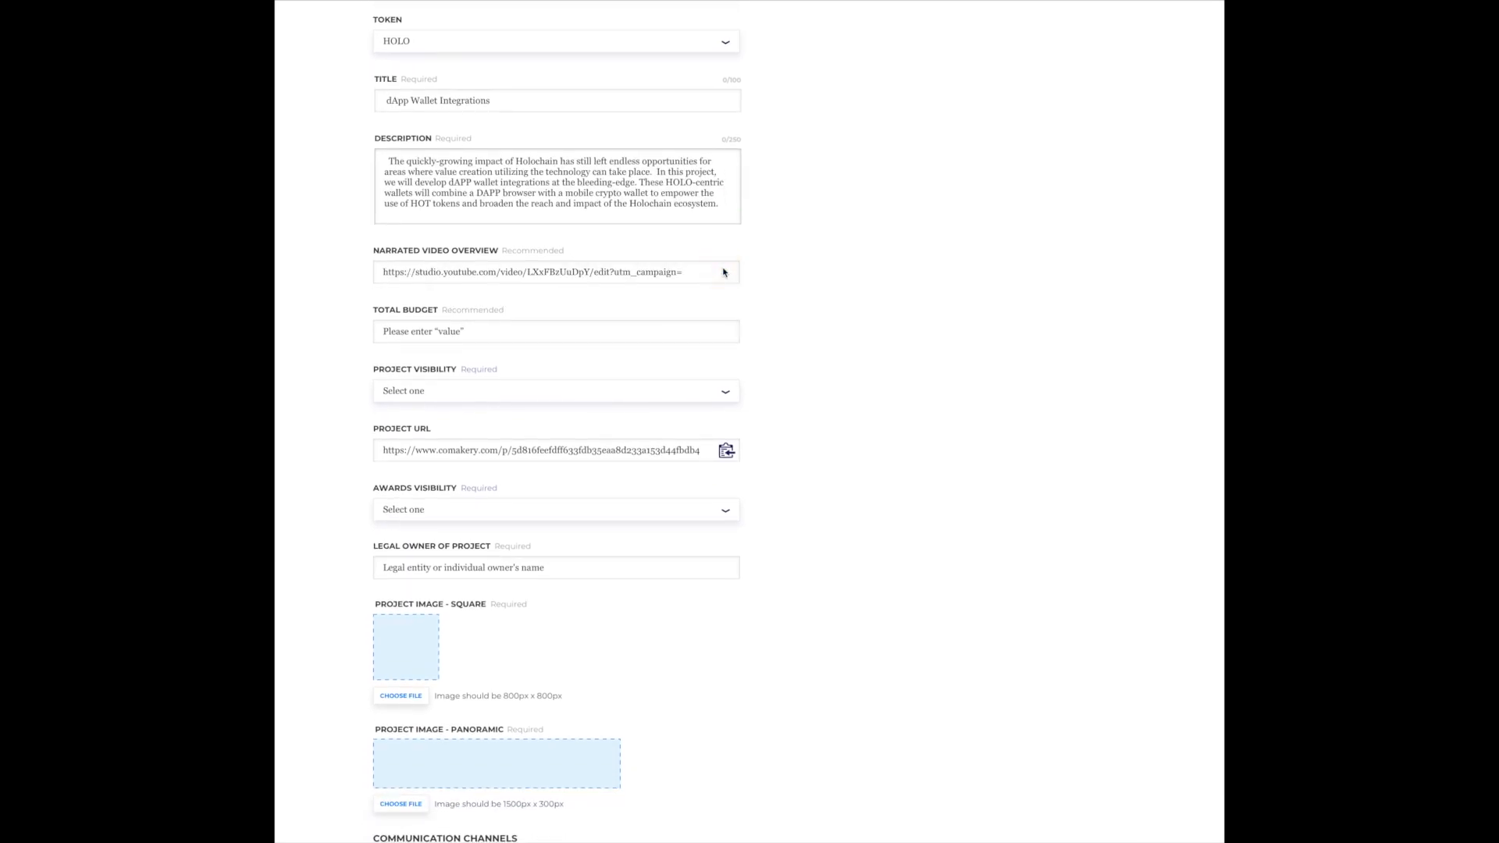
pyautogui.scroll(-2, 724, 272)
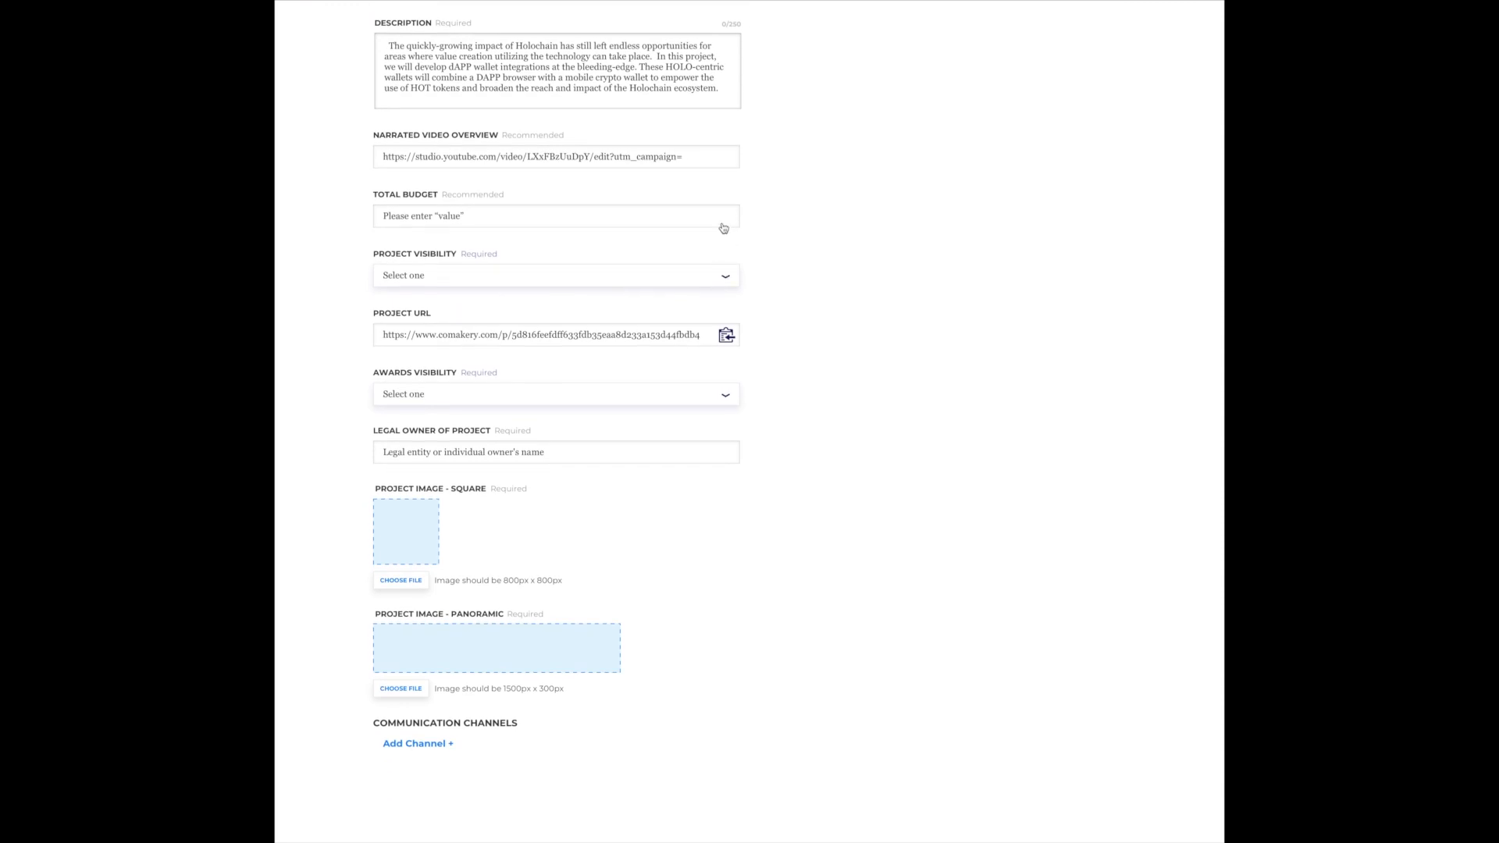
pyautogui.click(721, 225)
pyautogui.write('150,000 HOT')
# - Set the project visibility to Unlisted URL (No Login Required) and limit the awards list to admins only
pyautogui.click(725, 281)
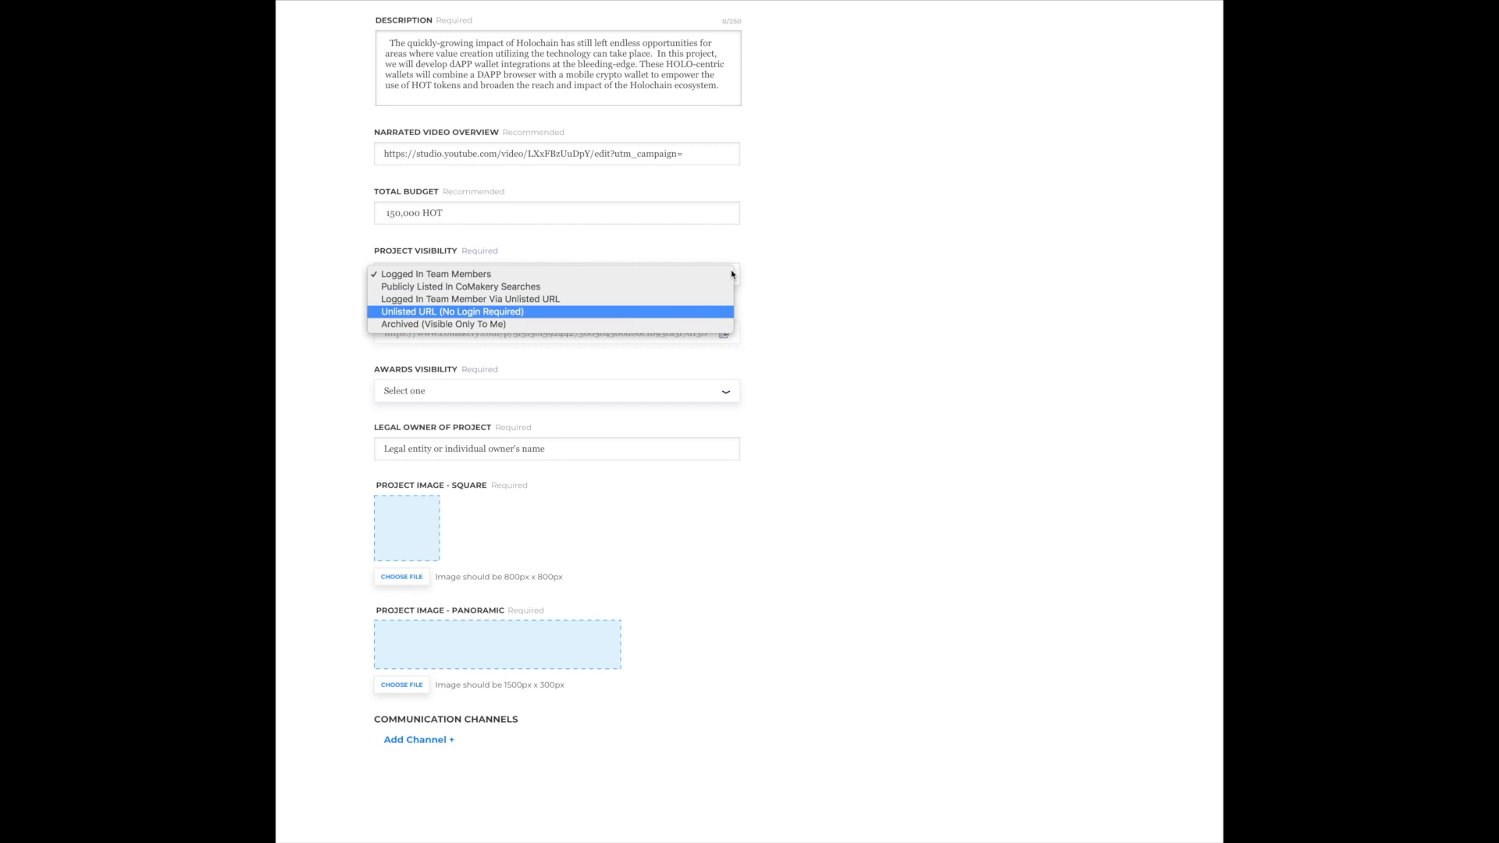
pyautogui.click(726, 311)
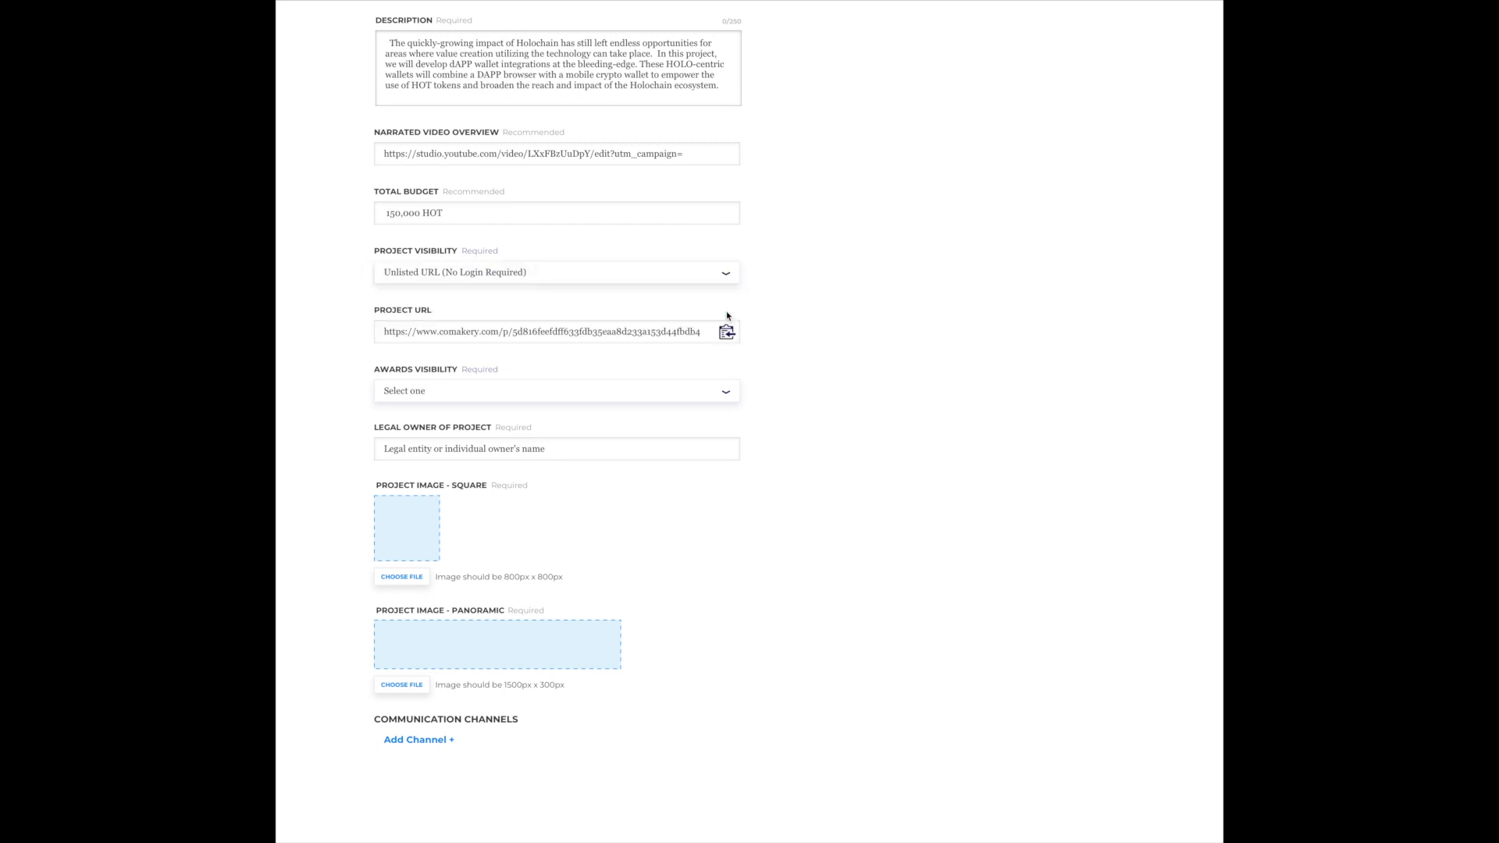
pyautogui.scroll(-1, 726, 314)
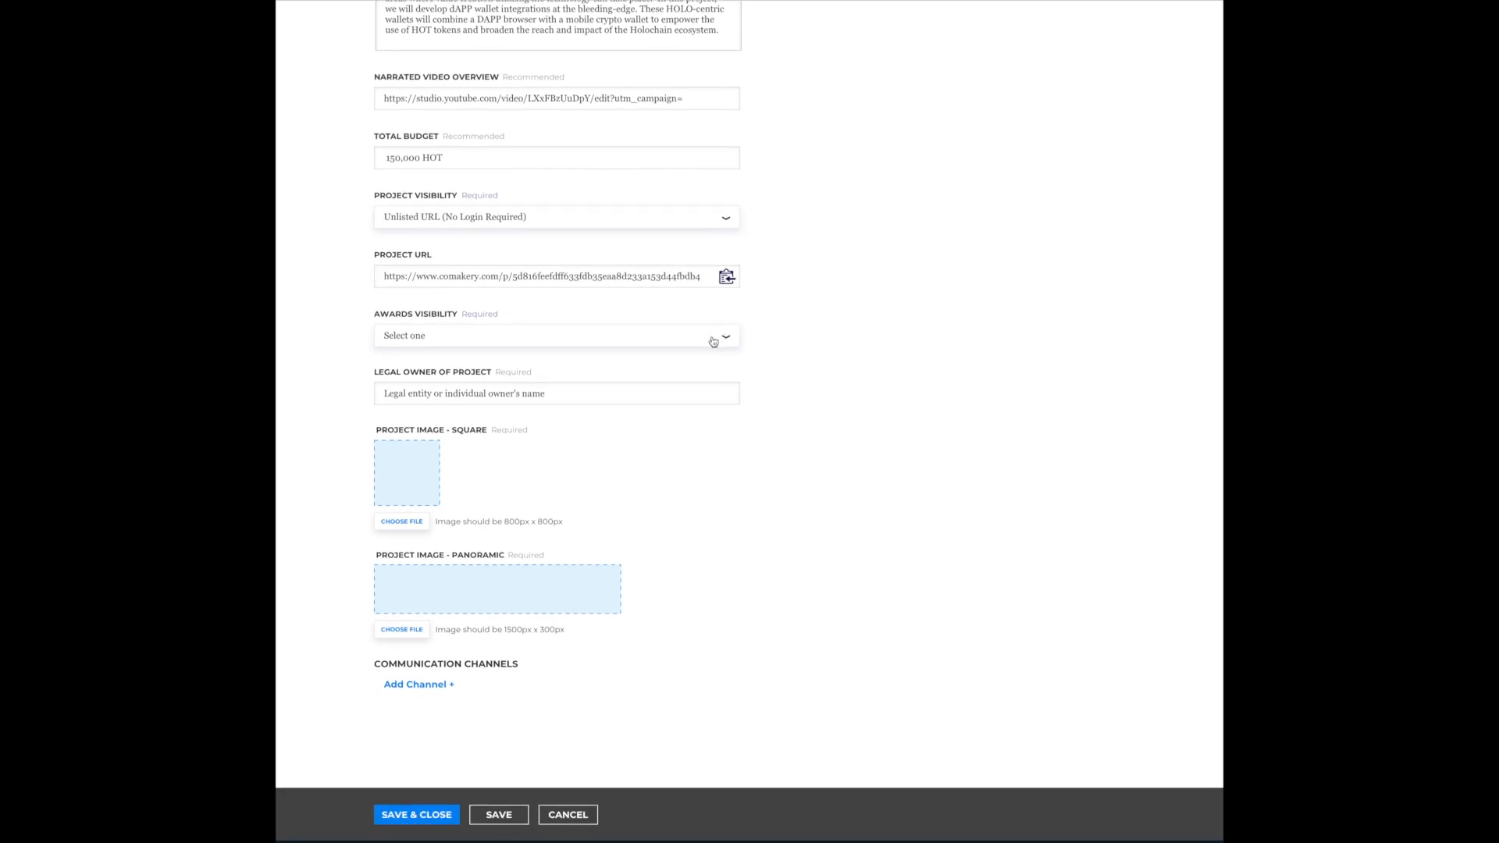
pyautogui.click(713, 341)
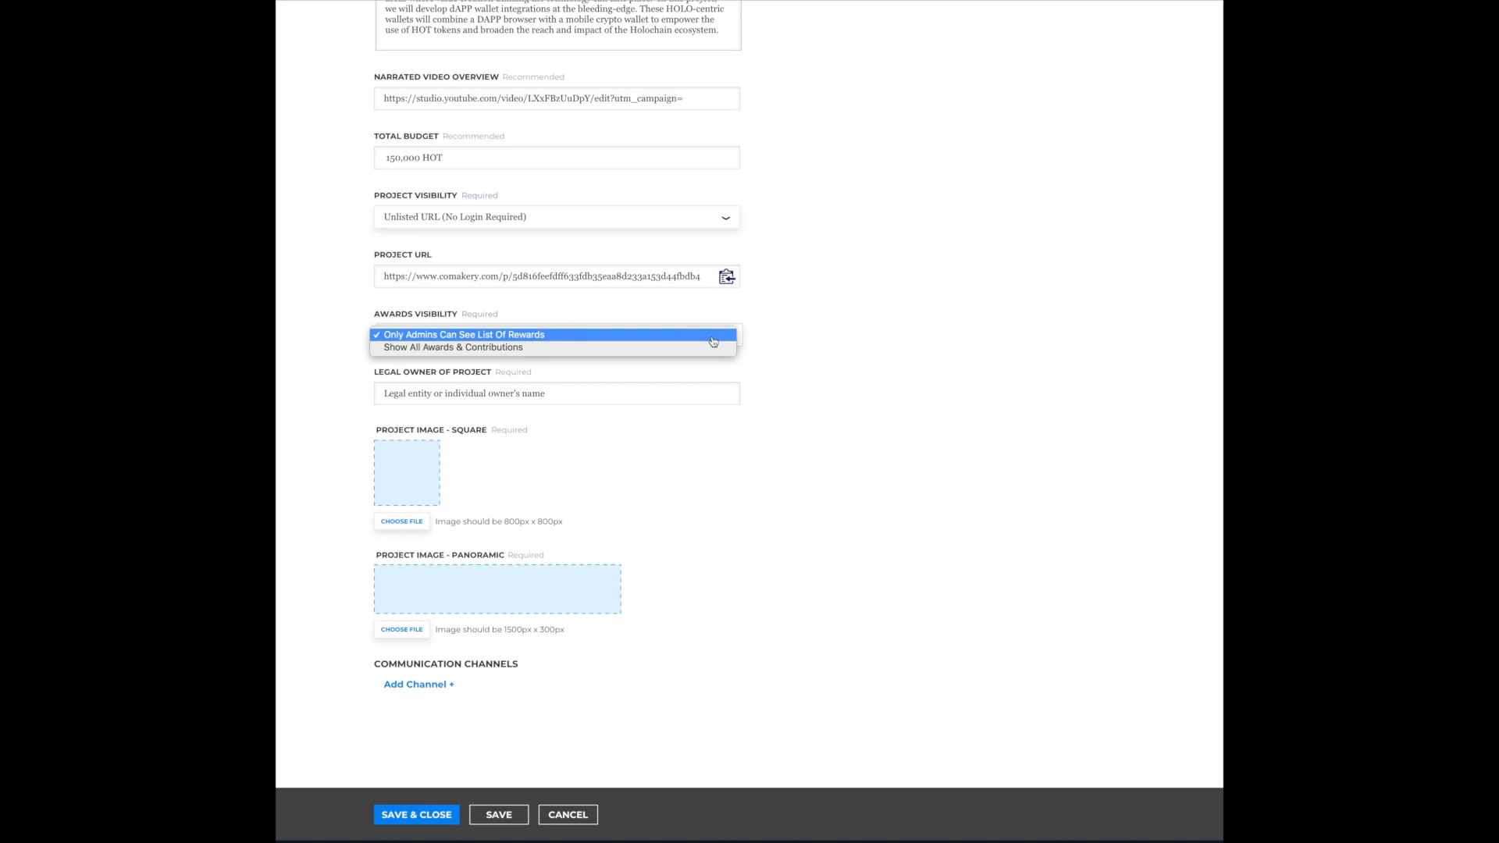
pyautogui.click(713, 341)
# - Enter CoMakery, Inc as the project's legal owner and add the square and panoramic project images
pyautogui.scroll(-1, 713, 342)
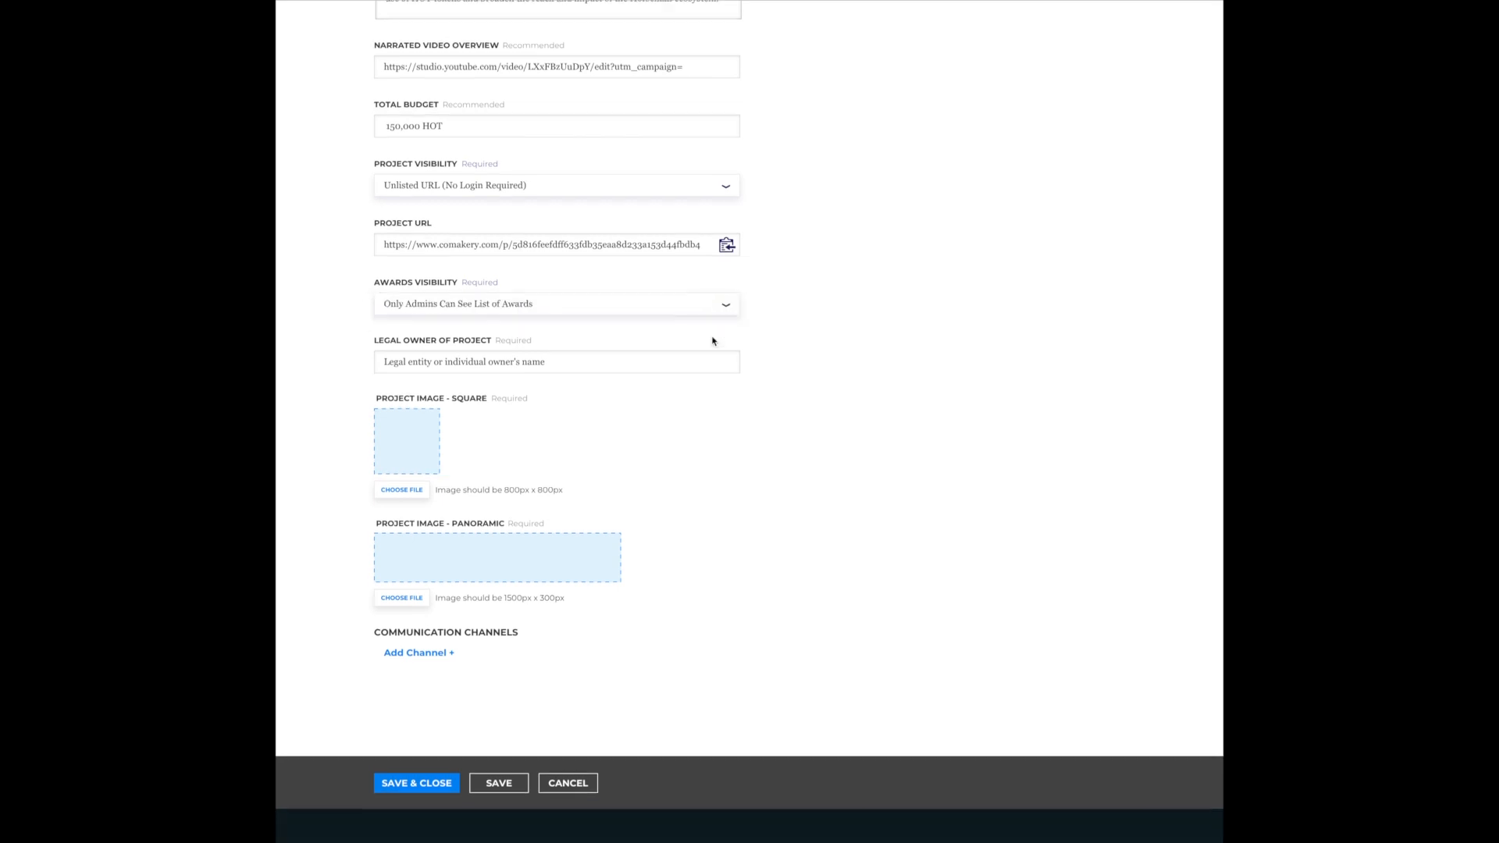
pyautogui.click(714, 326)
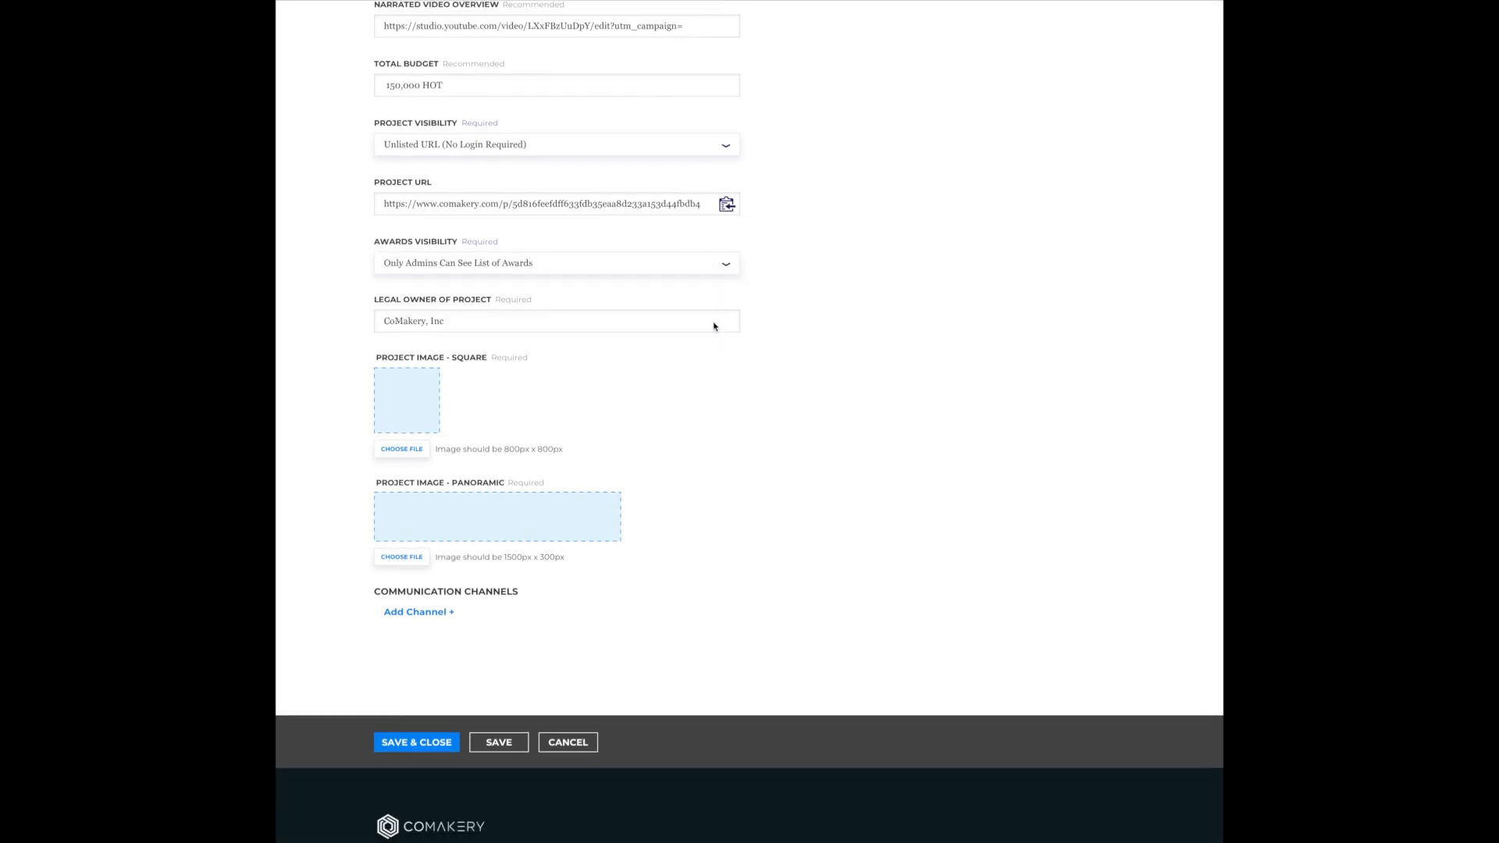
pyautogui.scroll(-1, 714, 326)
pyautogui.click(409, 386)
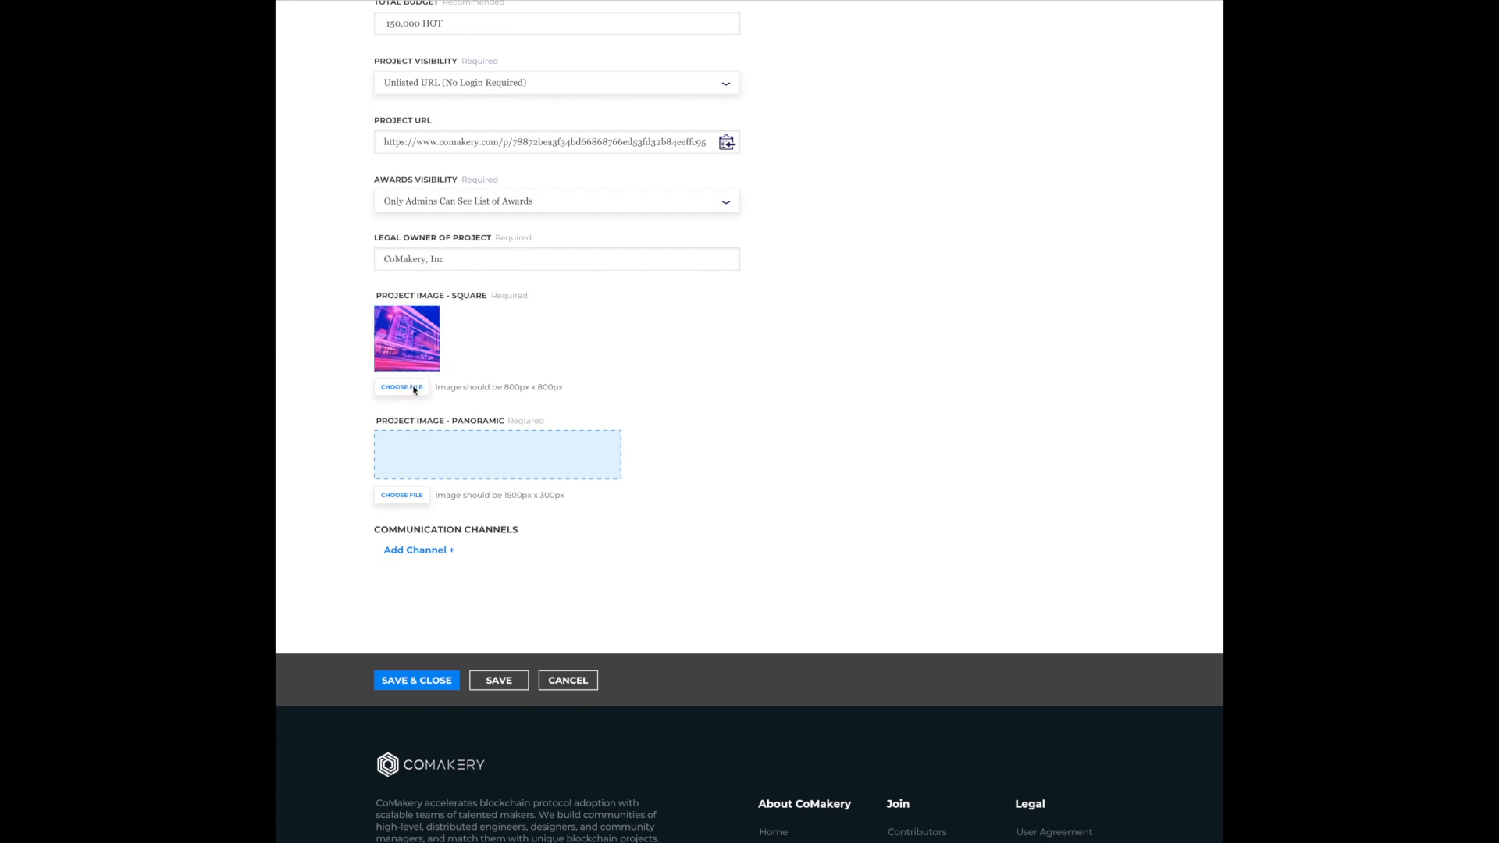
pyautogui.scroll(-2, 413, 391)
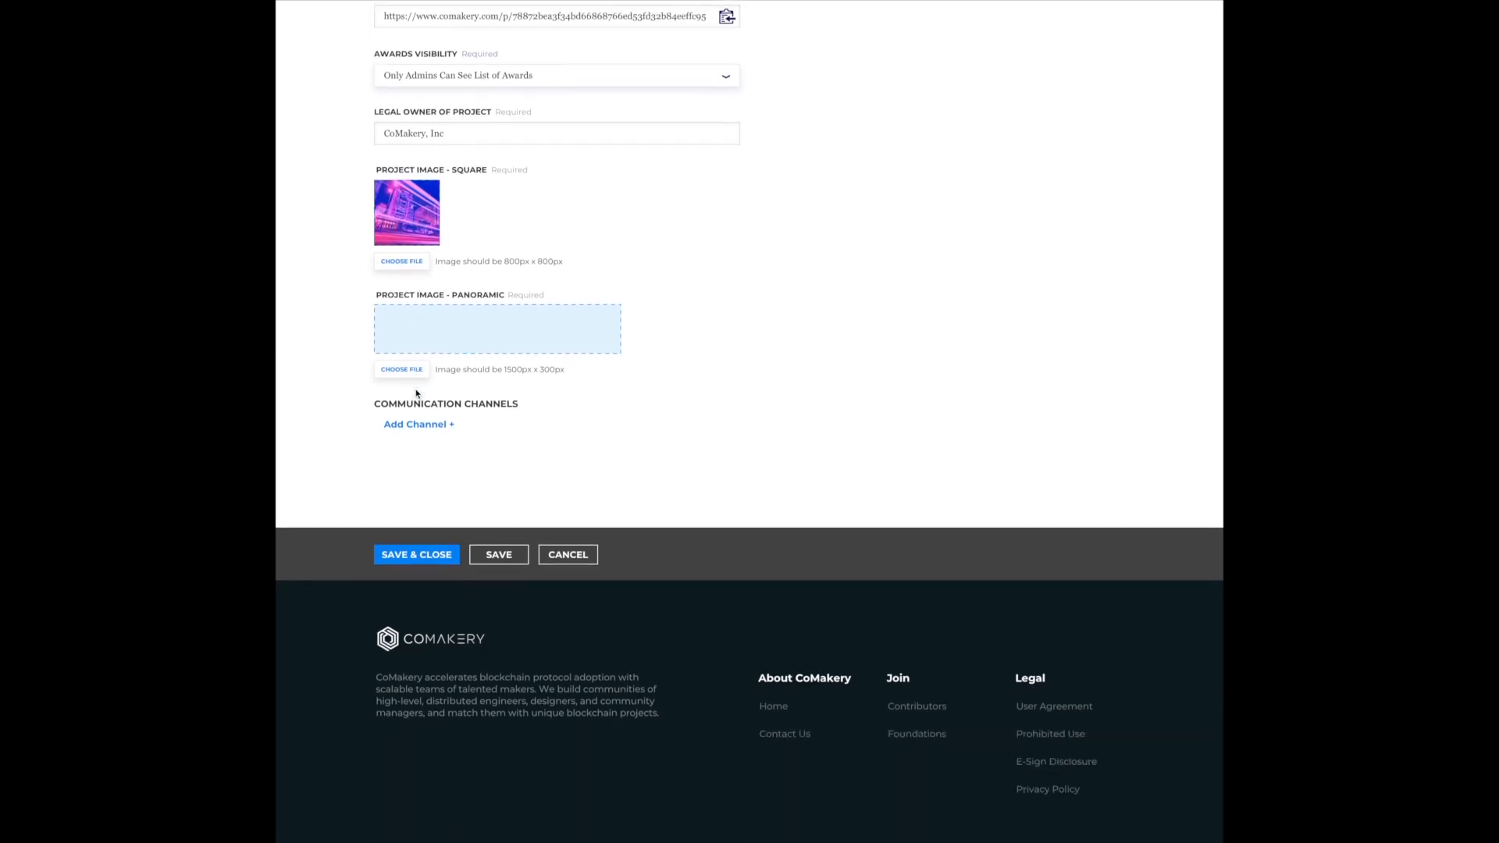
pyautogui.click(414, 368)
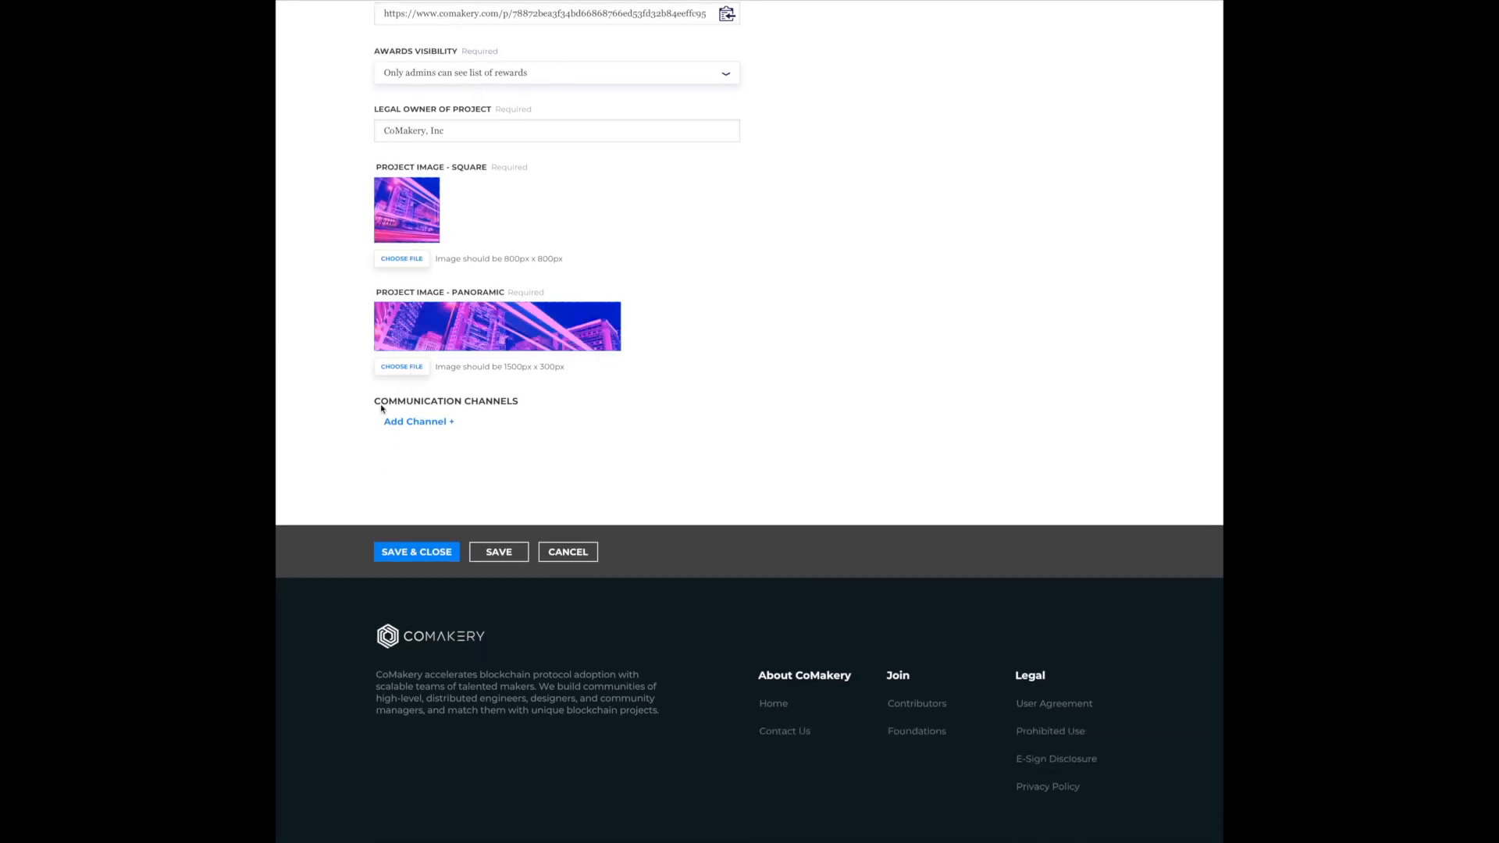
# - Add a communication channel to the project and save the project settings
pyautogui.click(426, 427)
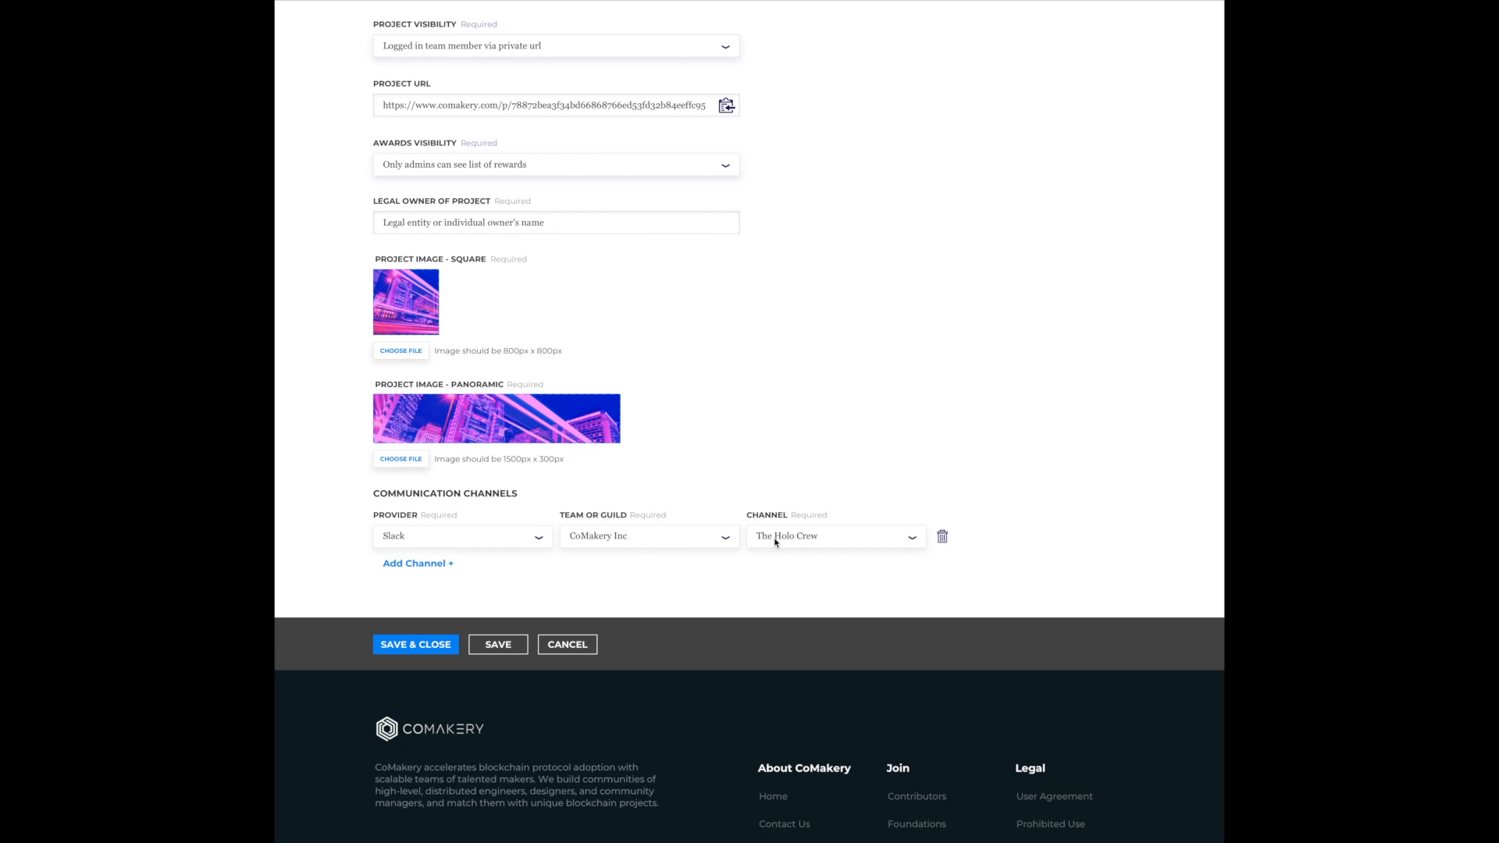
pyautogui.scroll(-1, 776, 542)
pyautogui.click(400, 570)
# - Send an interest request for the Software Development skill on the dApp Wallet Integrations project page
pyautogui.scroll(-5, 1147, 141)
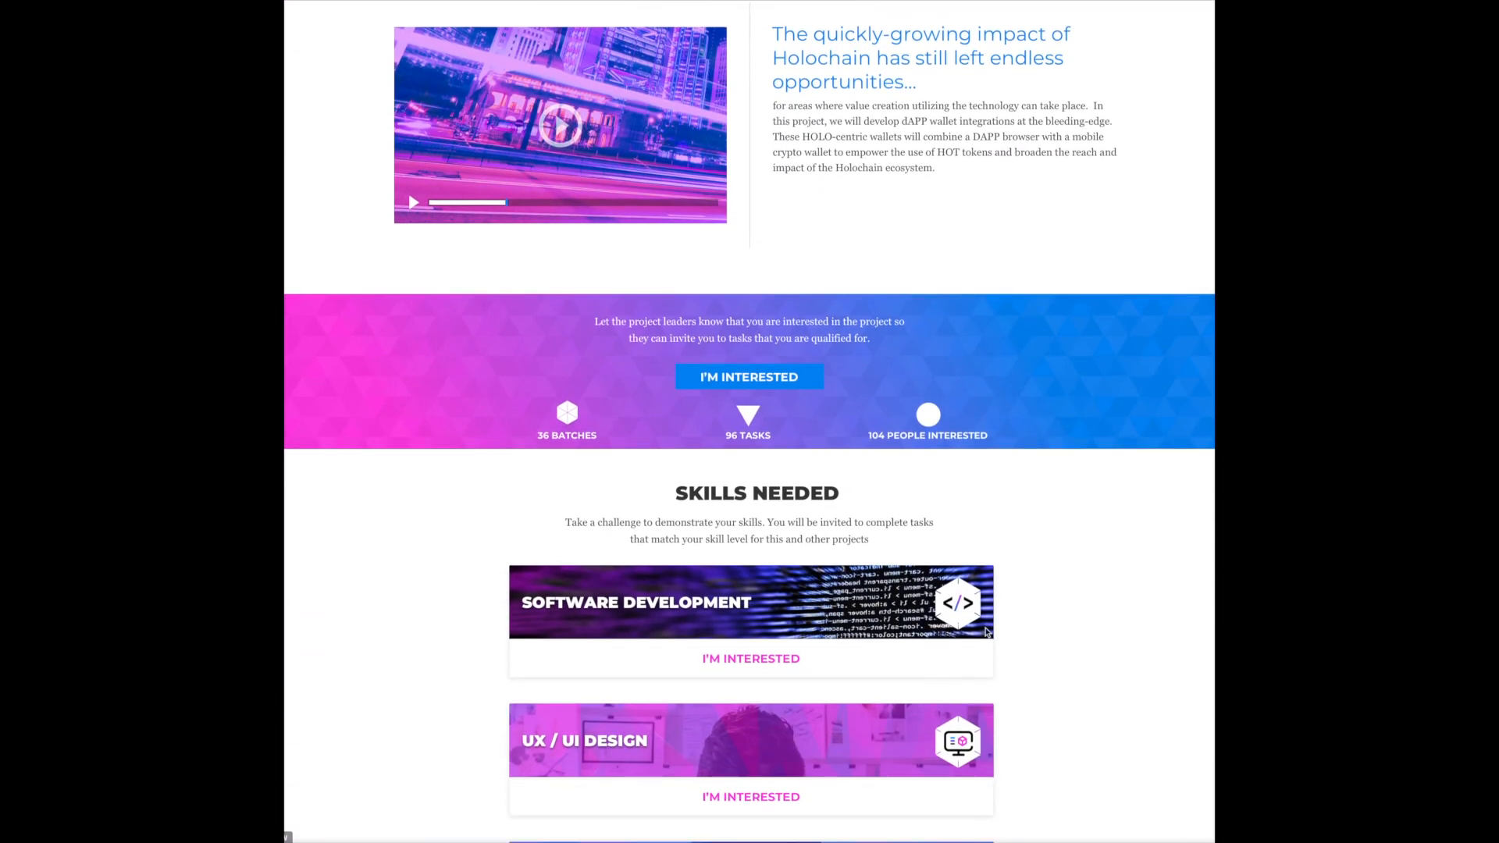
pyautogui.click(776, 659)
pyautogui.scroll(5, 1147, 78)
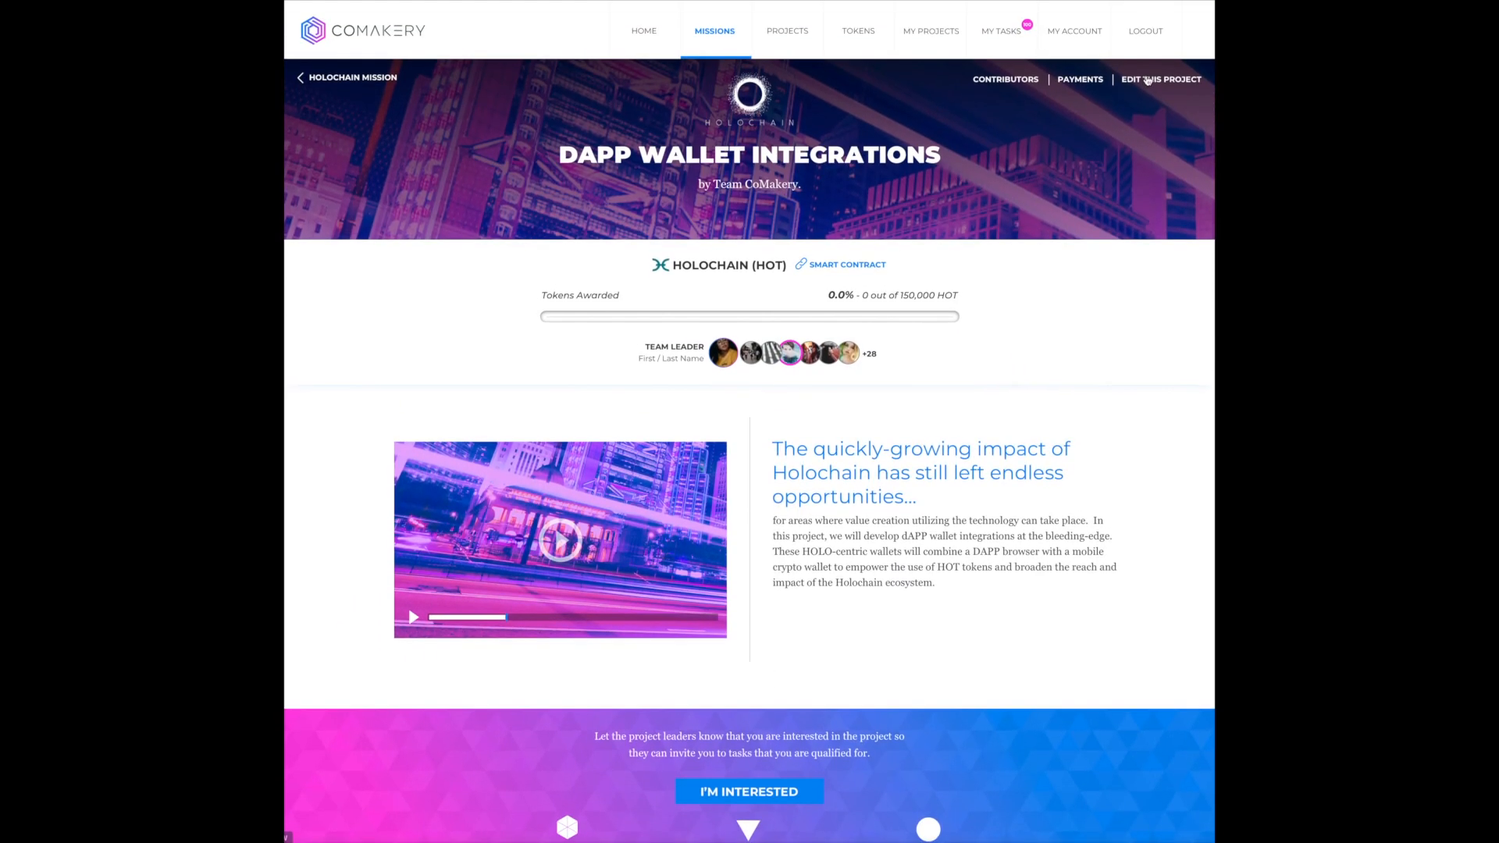
# - Create a project batch named "Wallet Integration Spec Doc" with the goal of delivering a clear spec doc and strategy outline
pyautogui.click(1147, 79)
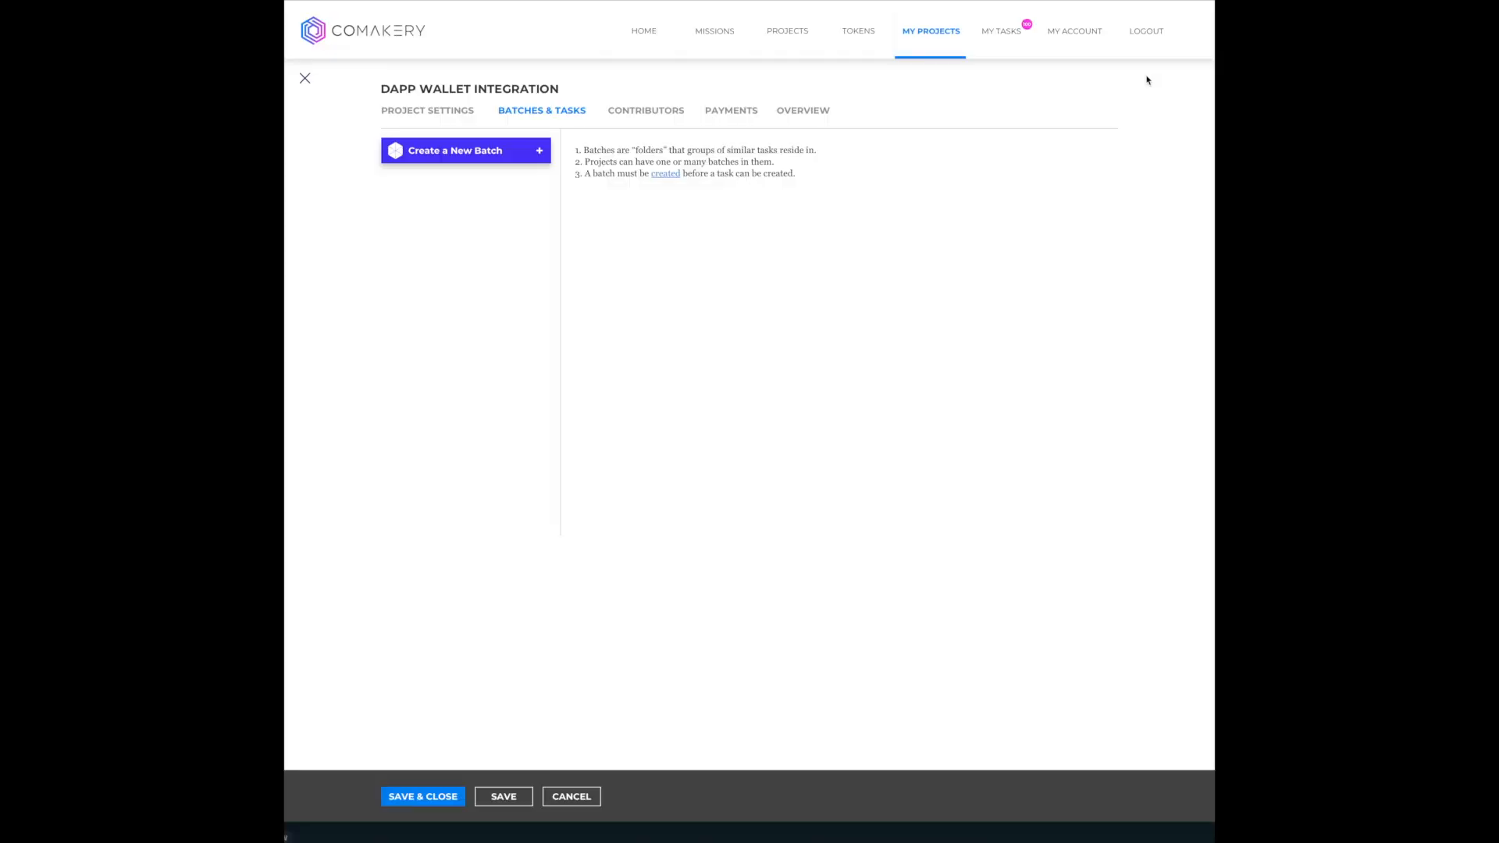
pyautogui.click(537, 156)
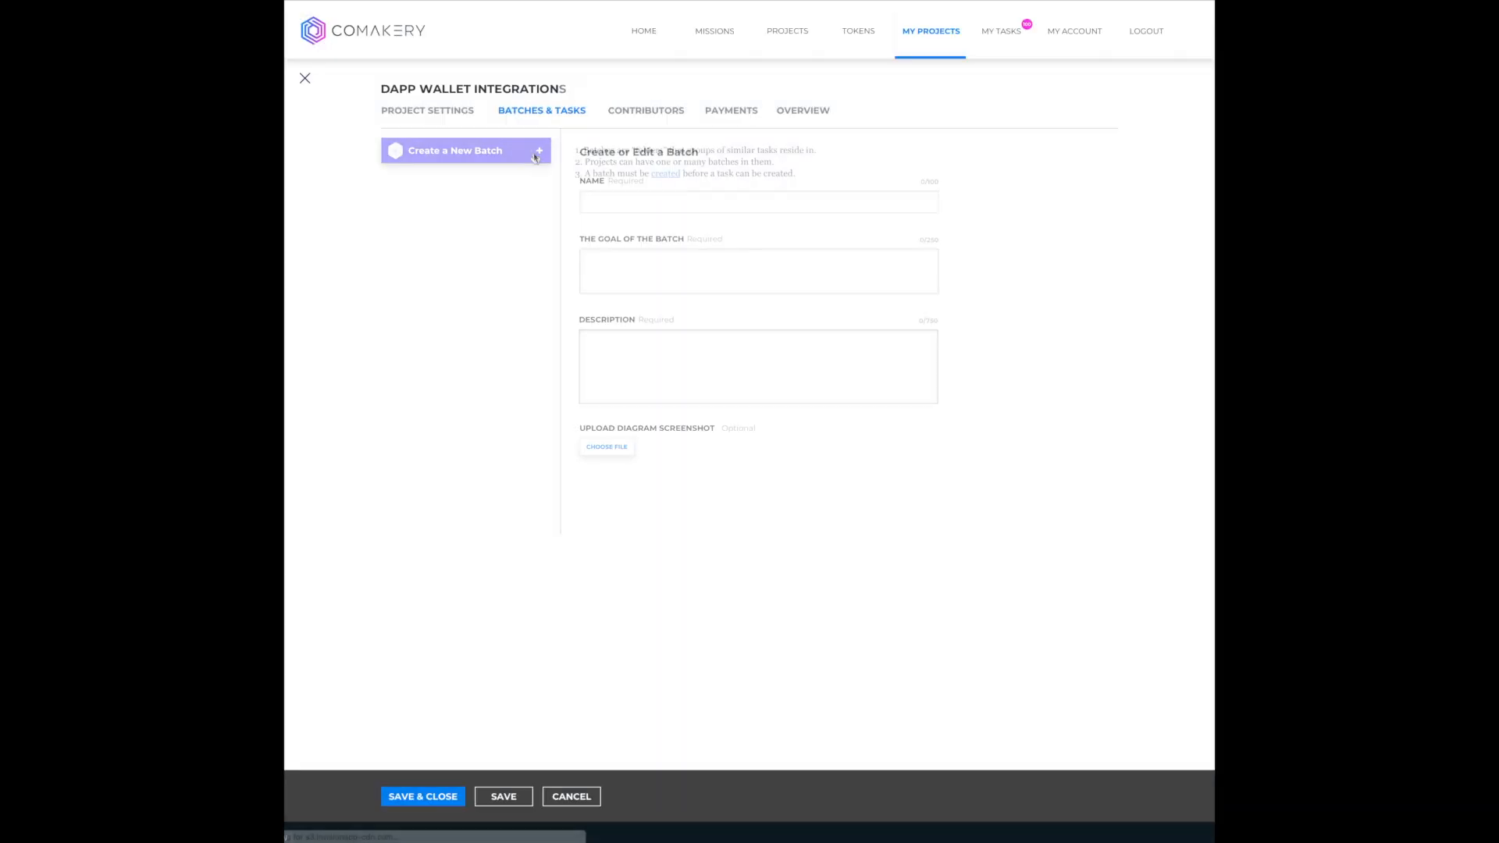
pyautogui.click(918, 206)
pyautogui.write('Wallet Integration Spec Doc')
pyautogui.click(910, 278)
pyautogui.write('When this batch is completed, the project owner will have a clear spec doc and strategy outline that the product team will be able to work from when designing the dApp wallet integrations for Holo')
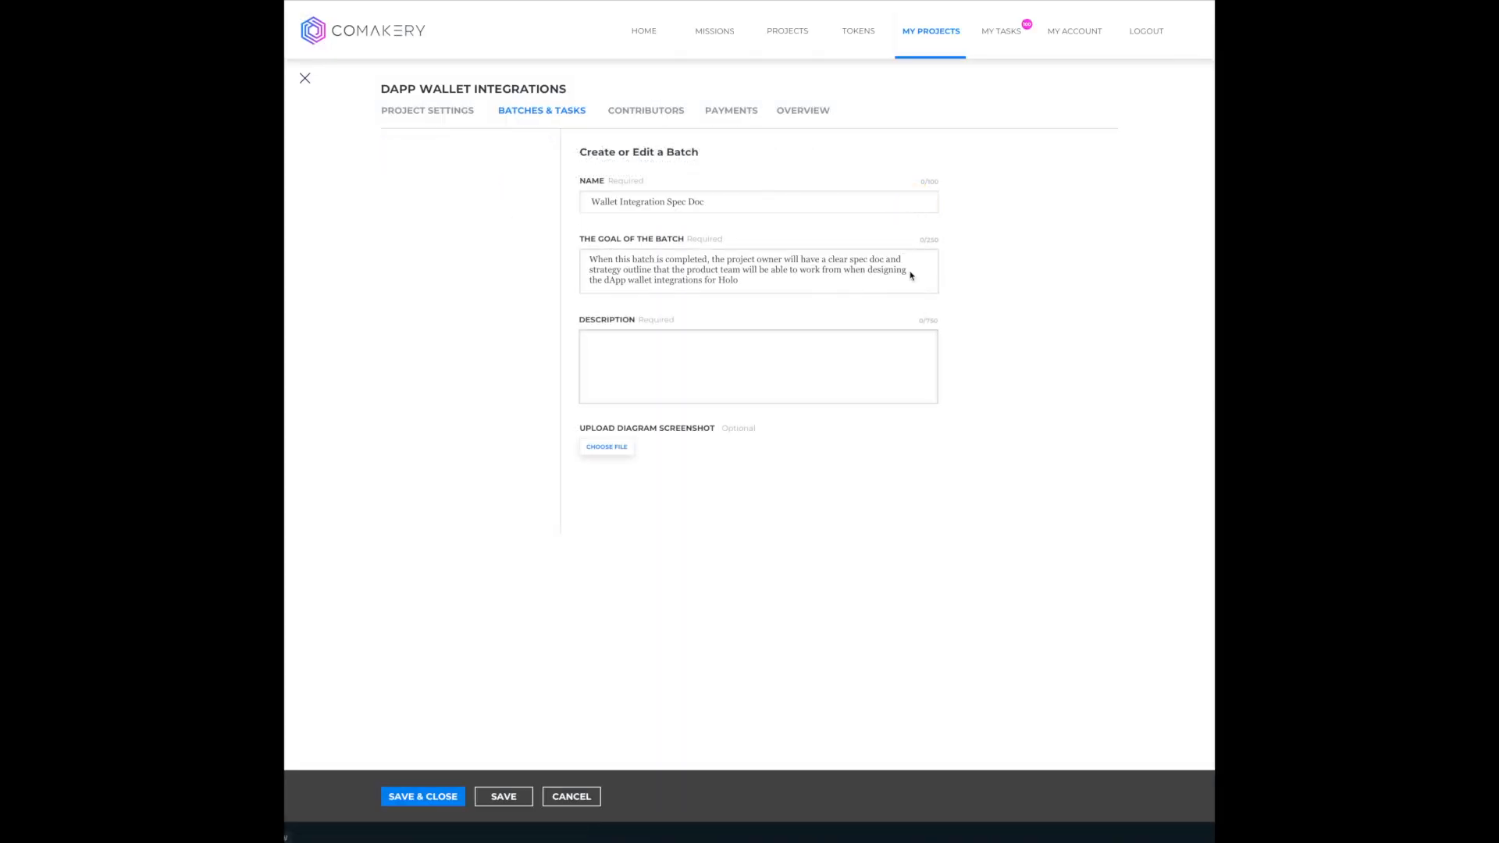
# - Fill in the batch description about a well researched spec doc, attach a diagram screenshot and save the batch
pyautogui.click(918, 373)
pyautogui.write('All great products are the result of careful thought and research done in advance. This batch will help us provide a well researched spec doc for the looming build of our dapp wallet integrations, and allow designers, product managers and software developers to work confidently on the strategy behind these integrations.')
pyautogui.click(607, 447)
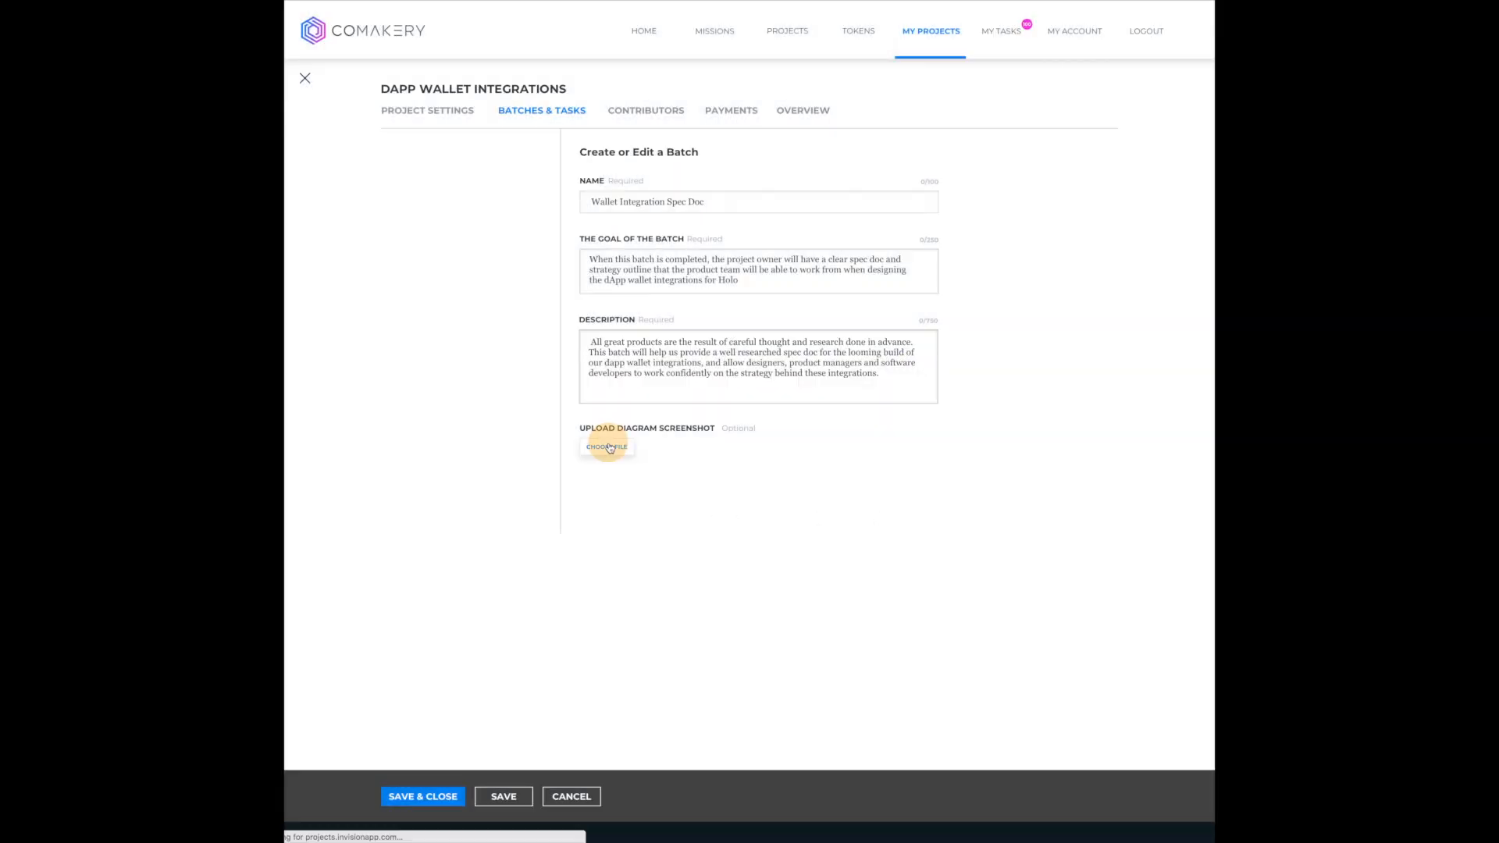
pyautogui.scroll(-1, 682, 578)
pyautogui.click(431, 742)
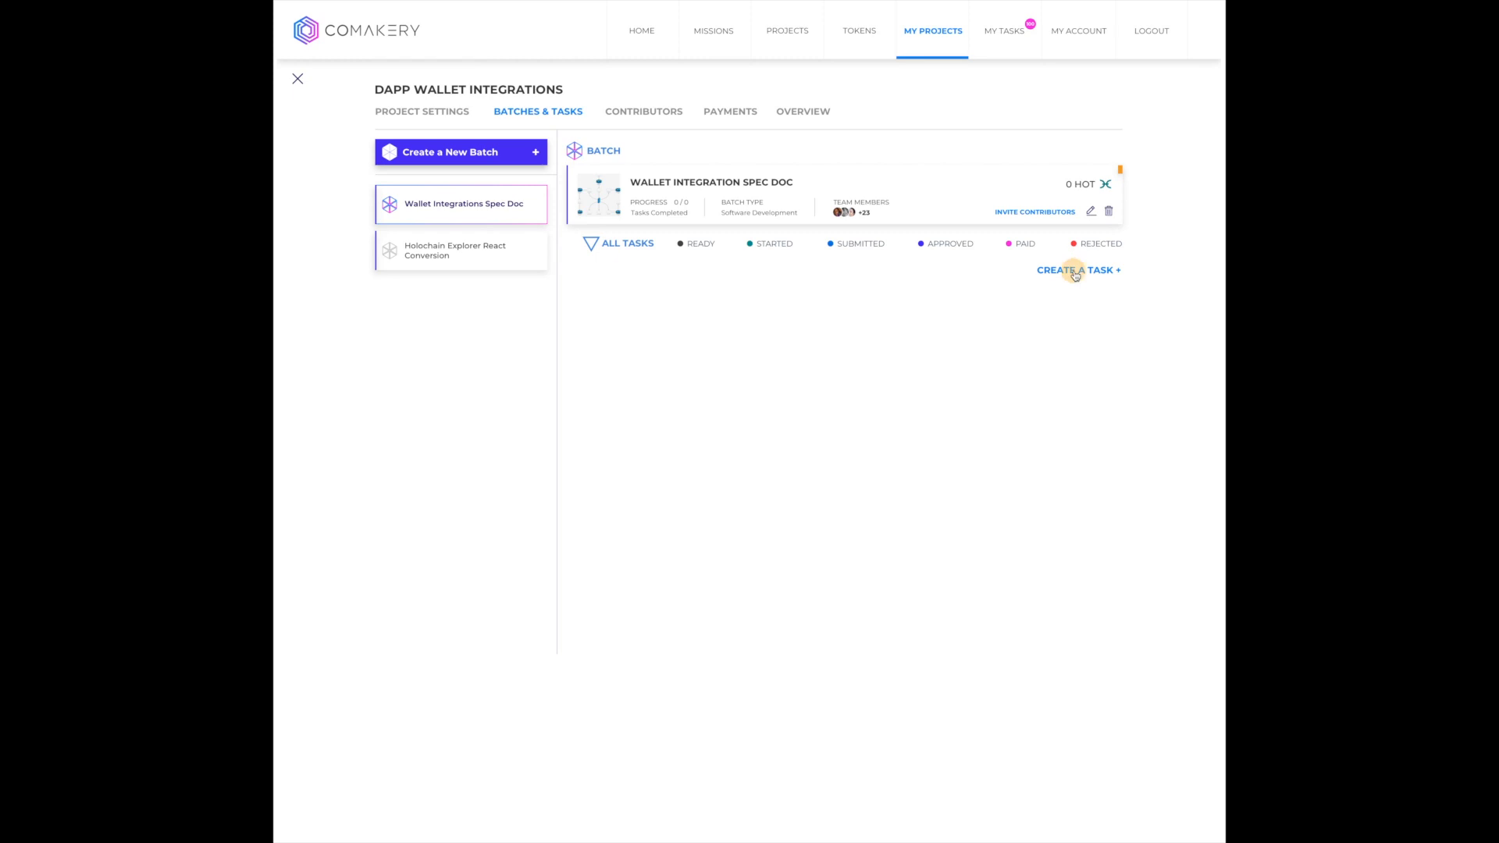
# - Create a Software Development task named "Code The Spec Doc For dApp Integration" in the batch, with its expected benefit and acceptance requirements
pyautogui.click(1075, 271)
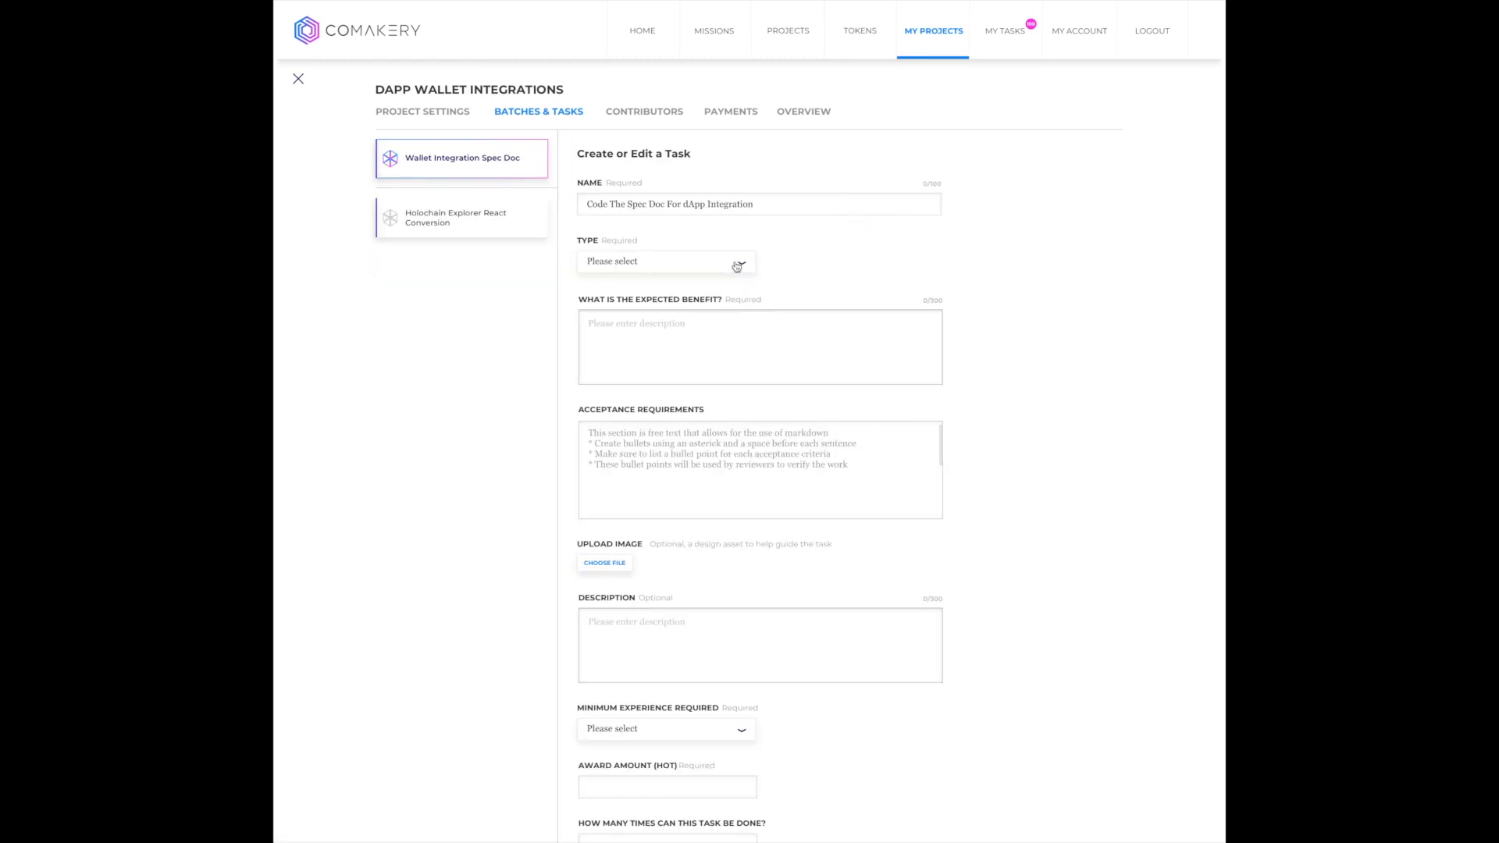
pyautogui.click(736, 267)
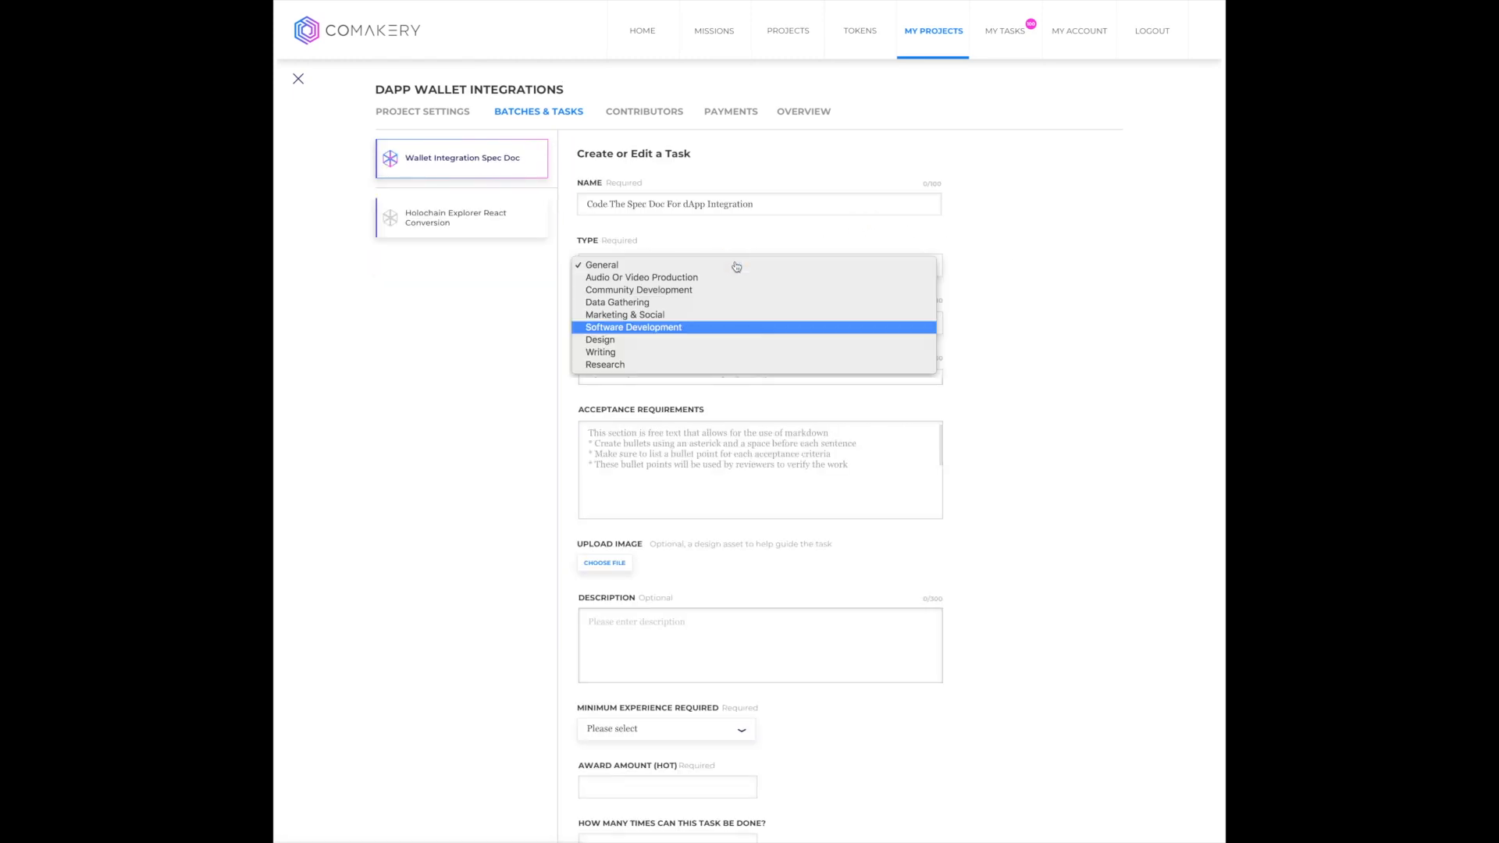
pyautogui.click(734, 328)
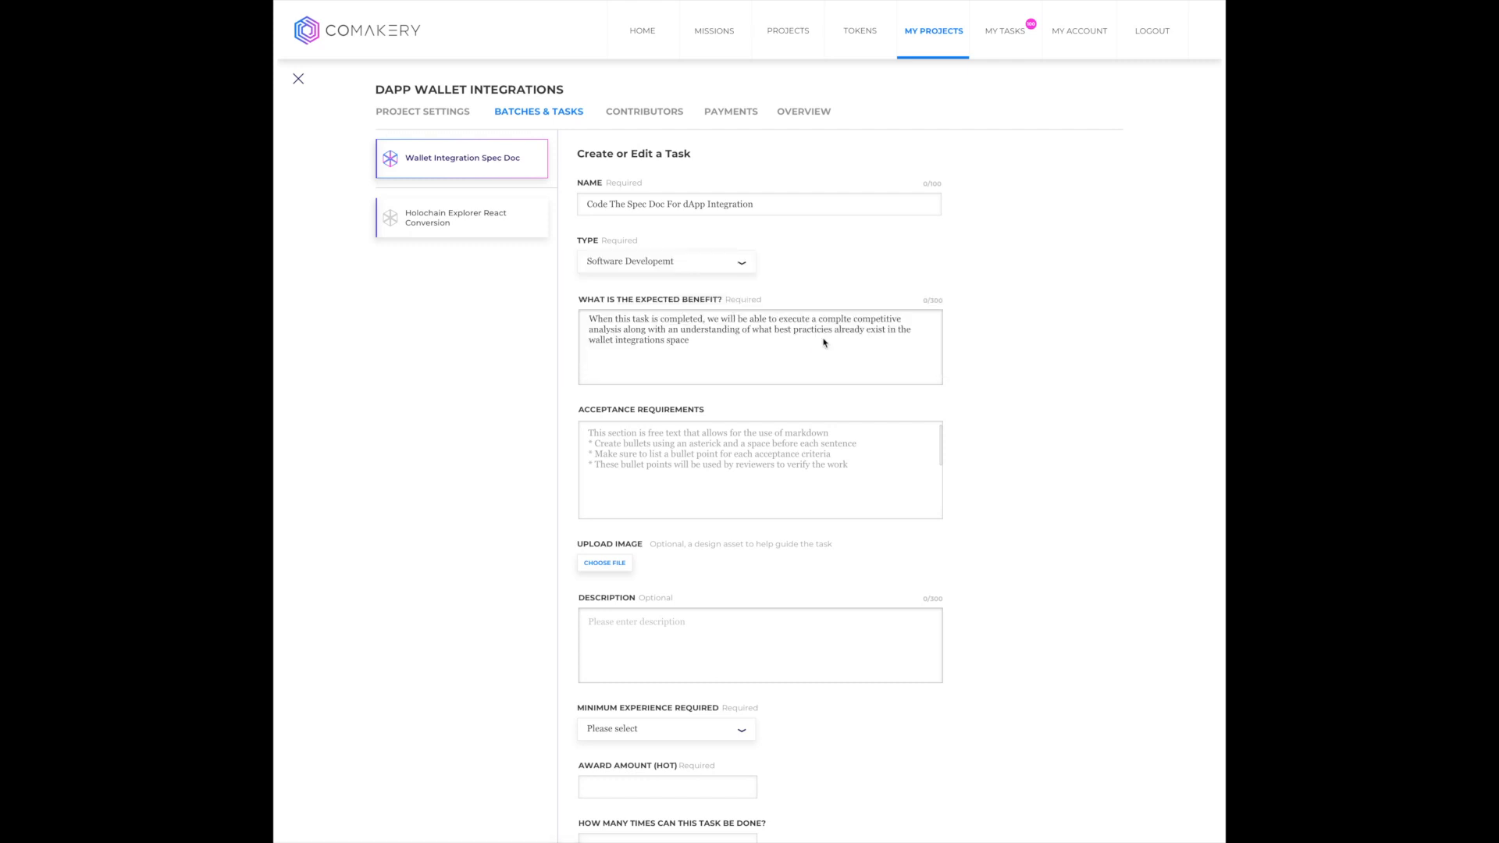
pyautogui.scroll(-2, 824, 342)
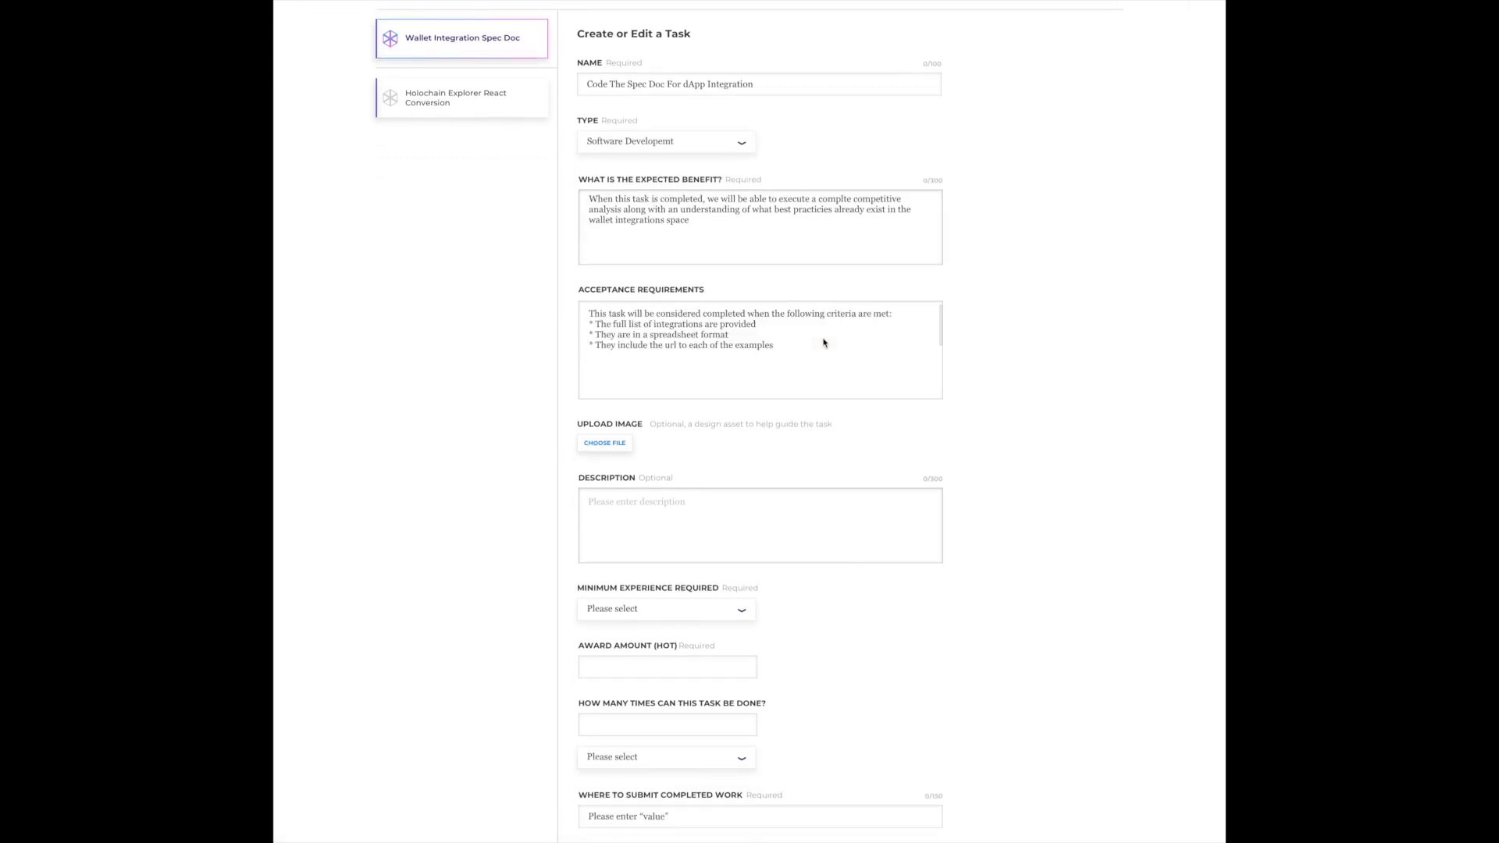
pyautogui.scroll(-2, 820, 344)
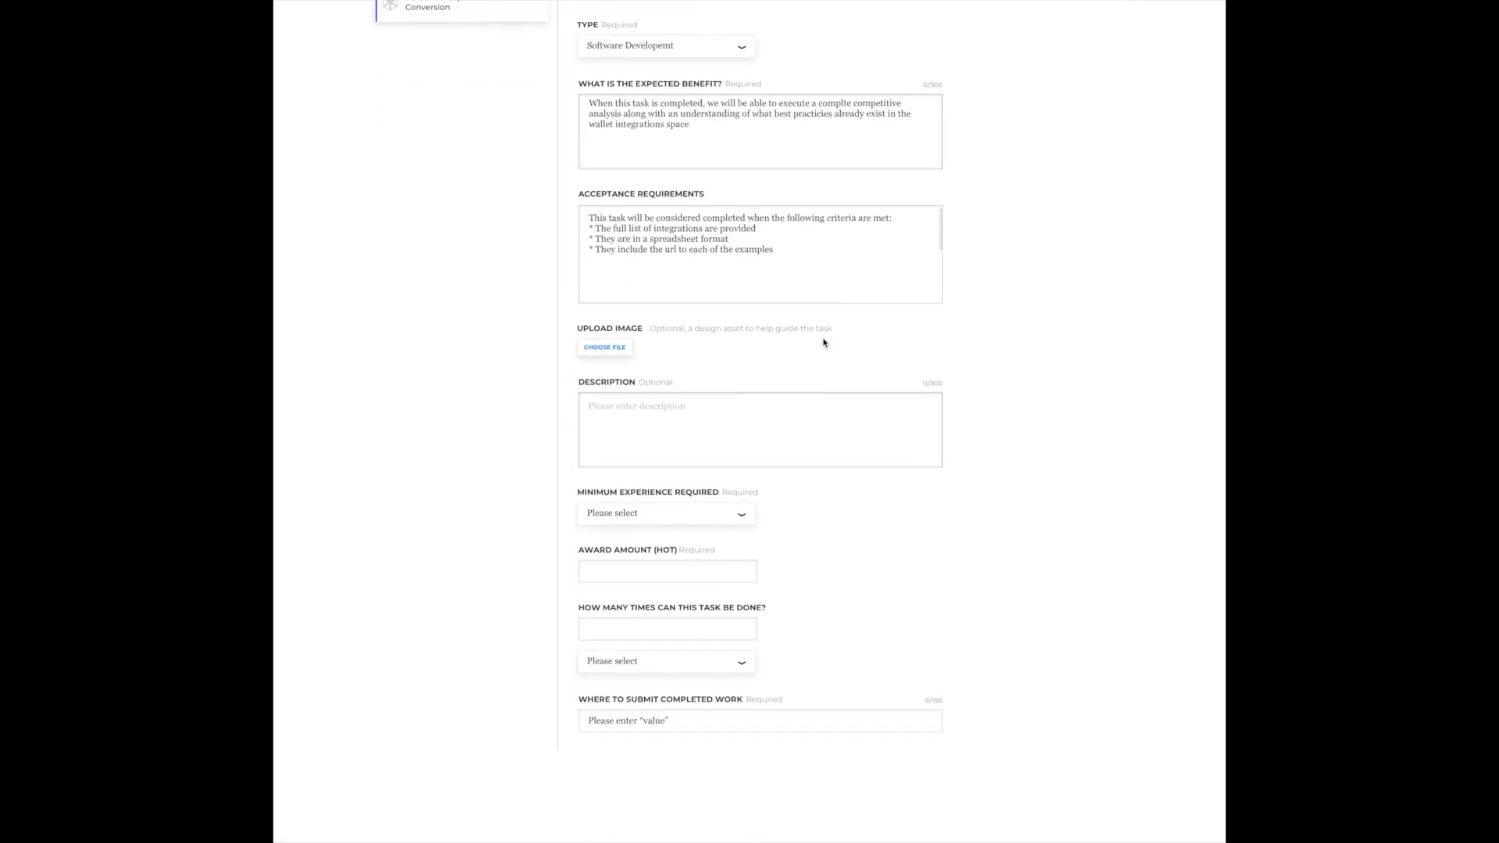
# - Attach Filename_diagram_xyz.pdf to the task and fill in the description about a well researched spec doc for the dapp wallet integrations
pyautogui.click(624, 331)
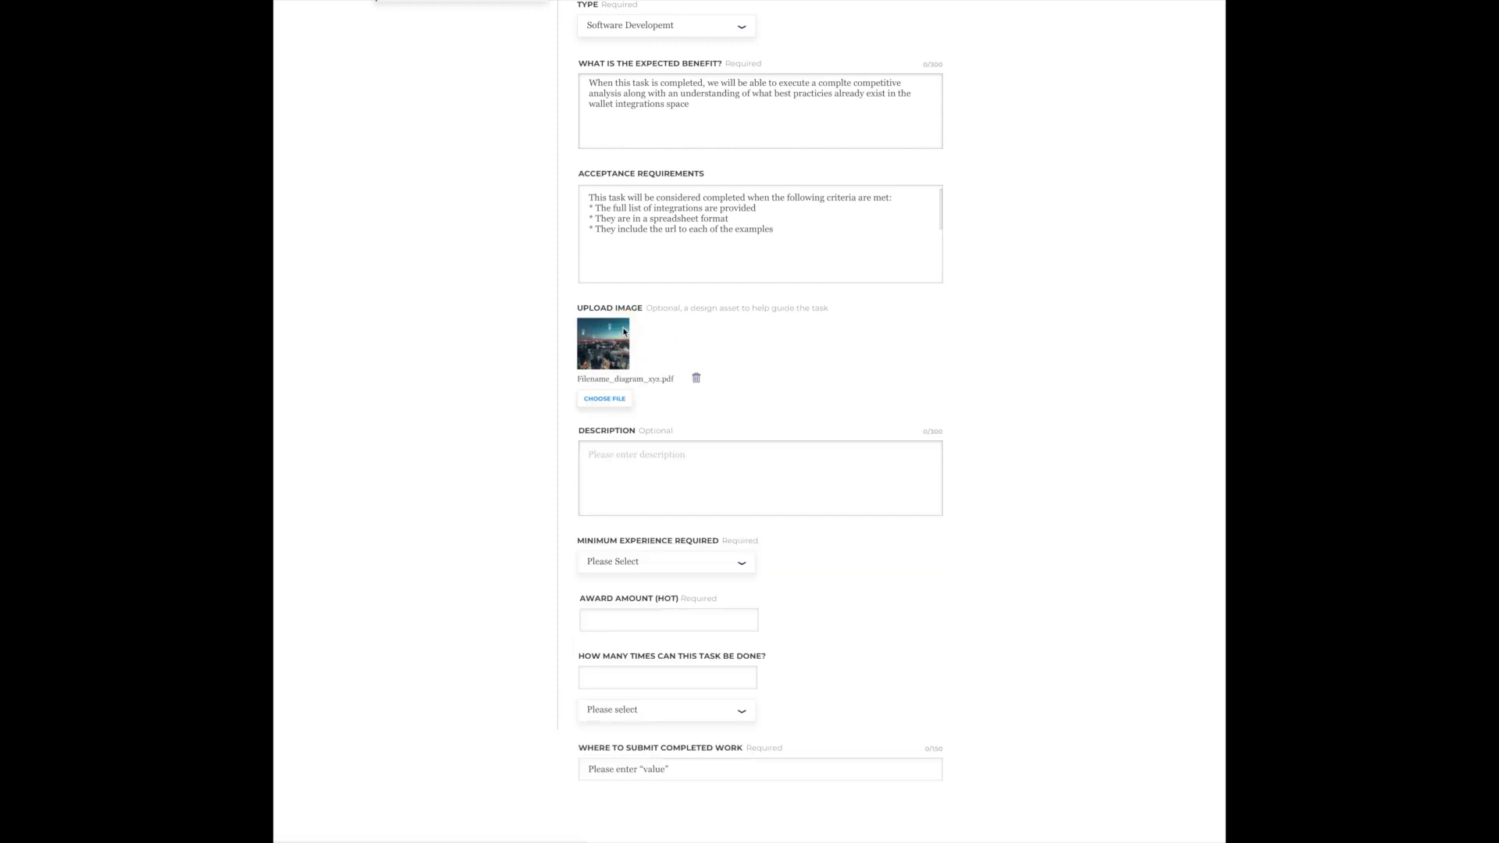
pyautogui.scroll(-2, 857, 358)
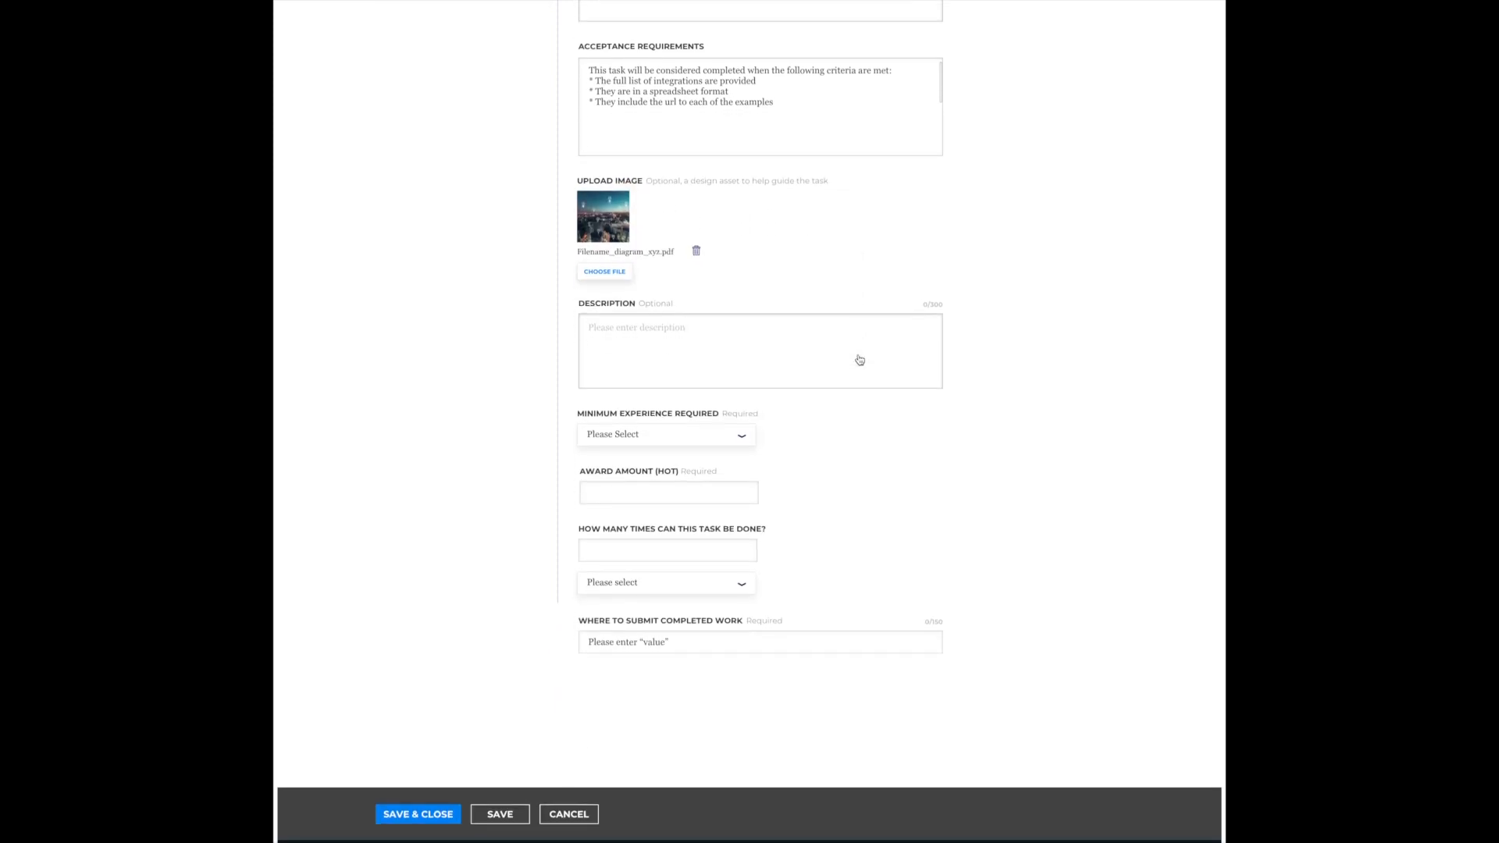
pyautogui.click(859, 359)
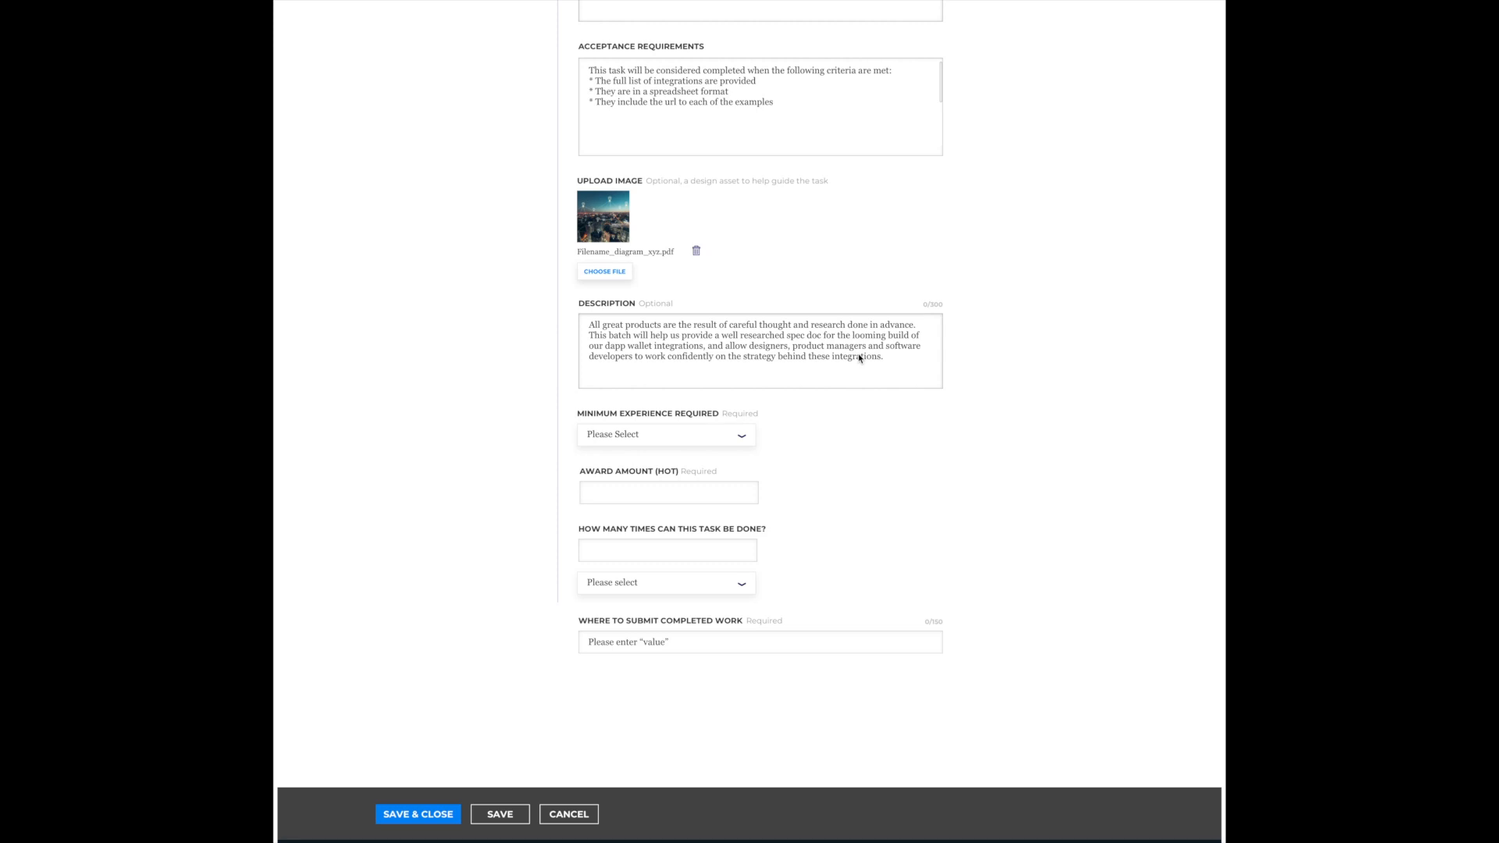
# - Set the task's minimum experience to Established Contributor, the award to 2,500.00 HOT, and the completion limit to 6, once per user
pyautogui.scroll(-1, 859, 357)
pyautogui.click(745, 355)
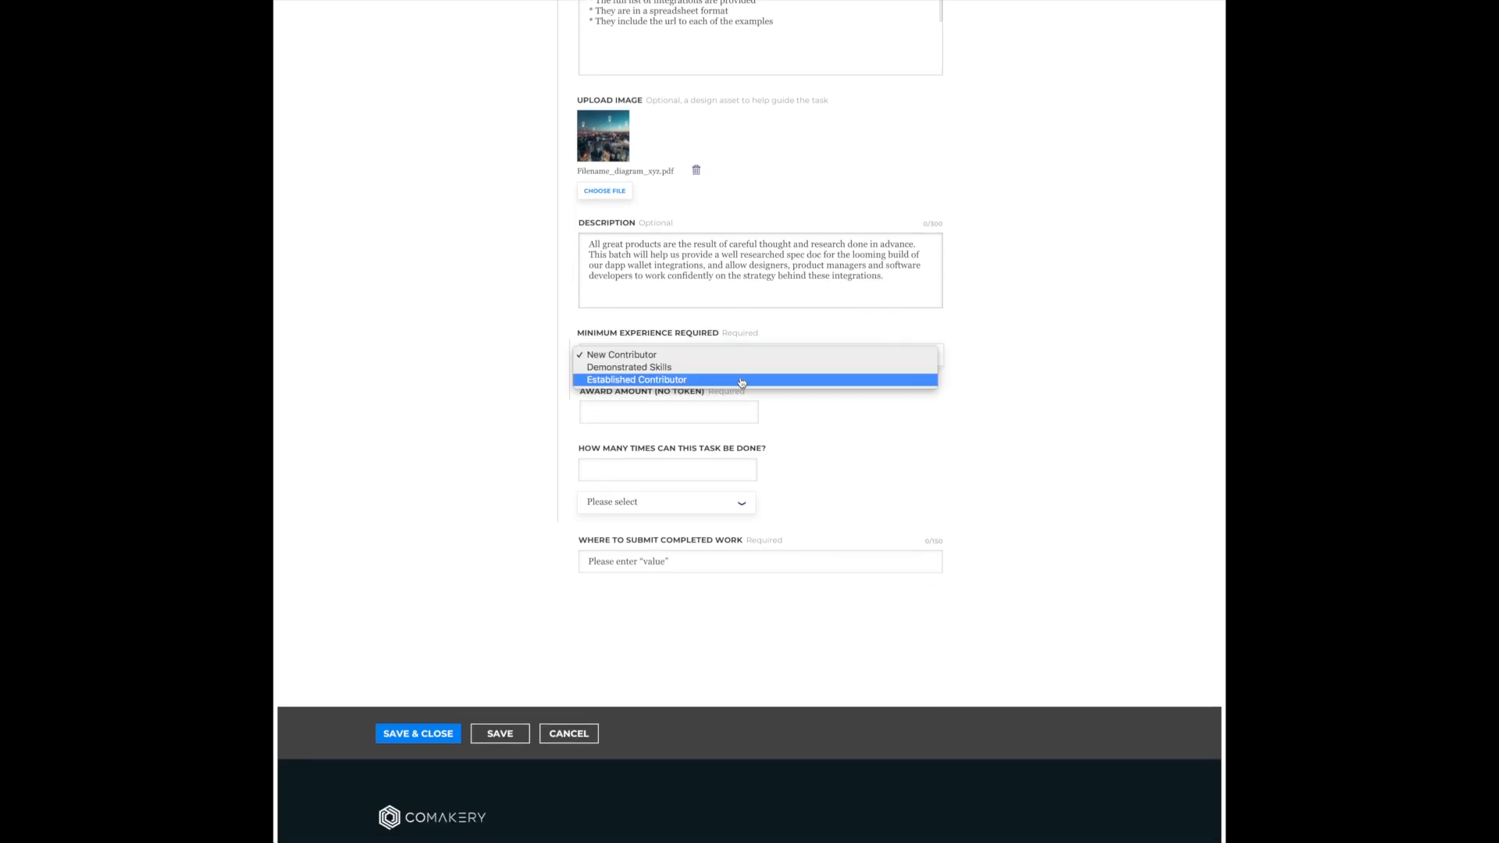
pyautogui.click(741, 380)
pyautogui.scroll(-1, 740, 349)
pyautogui.click(740, 350)
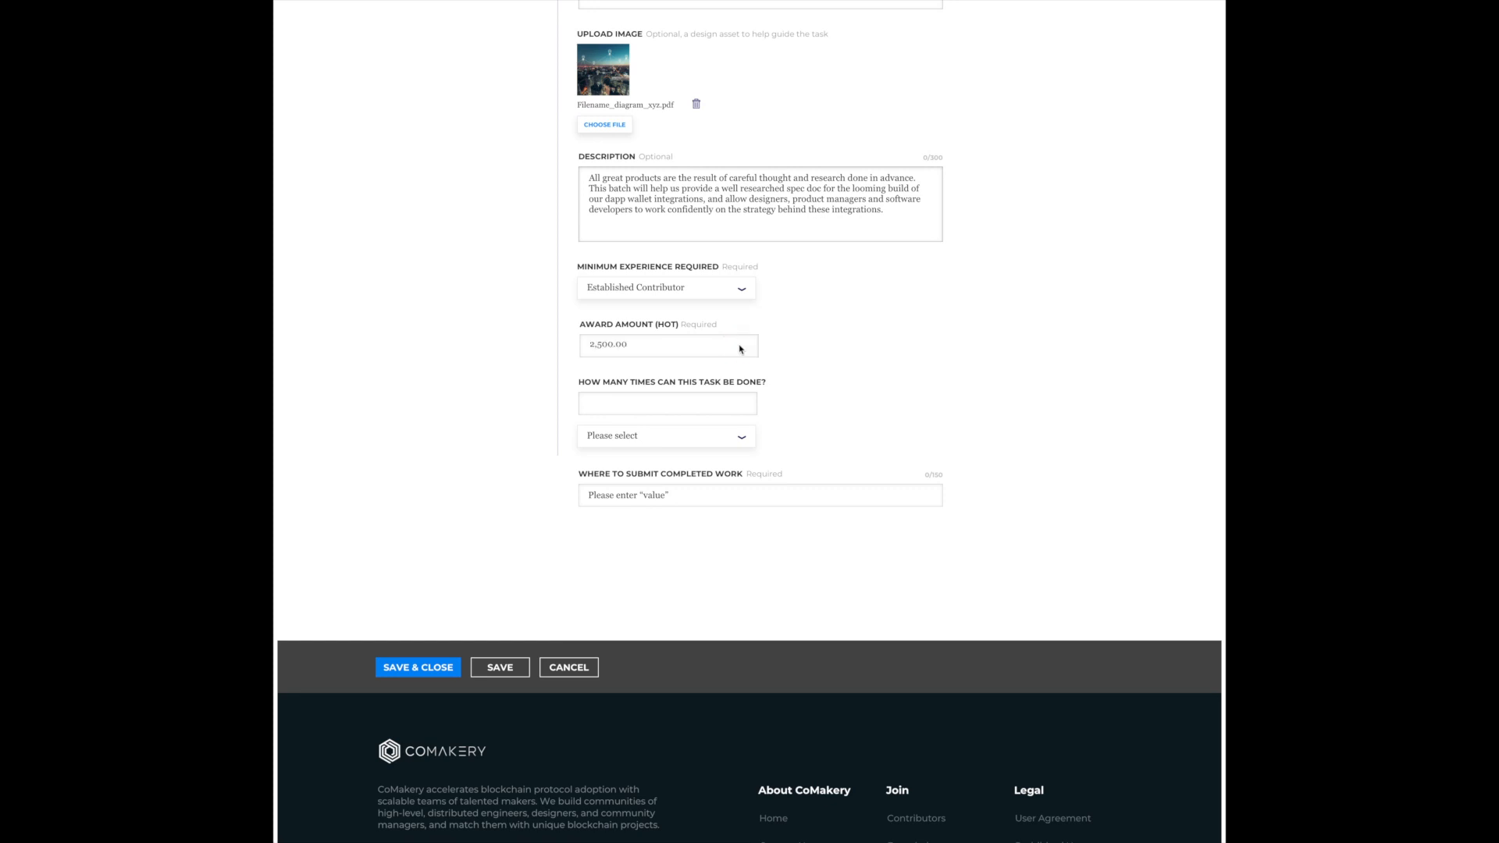
pyautogui.click(735, 406)
pyautogui.scroll(-1, 843, 420)
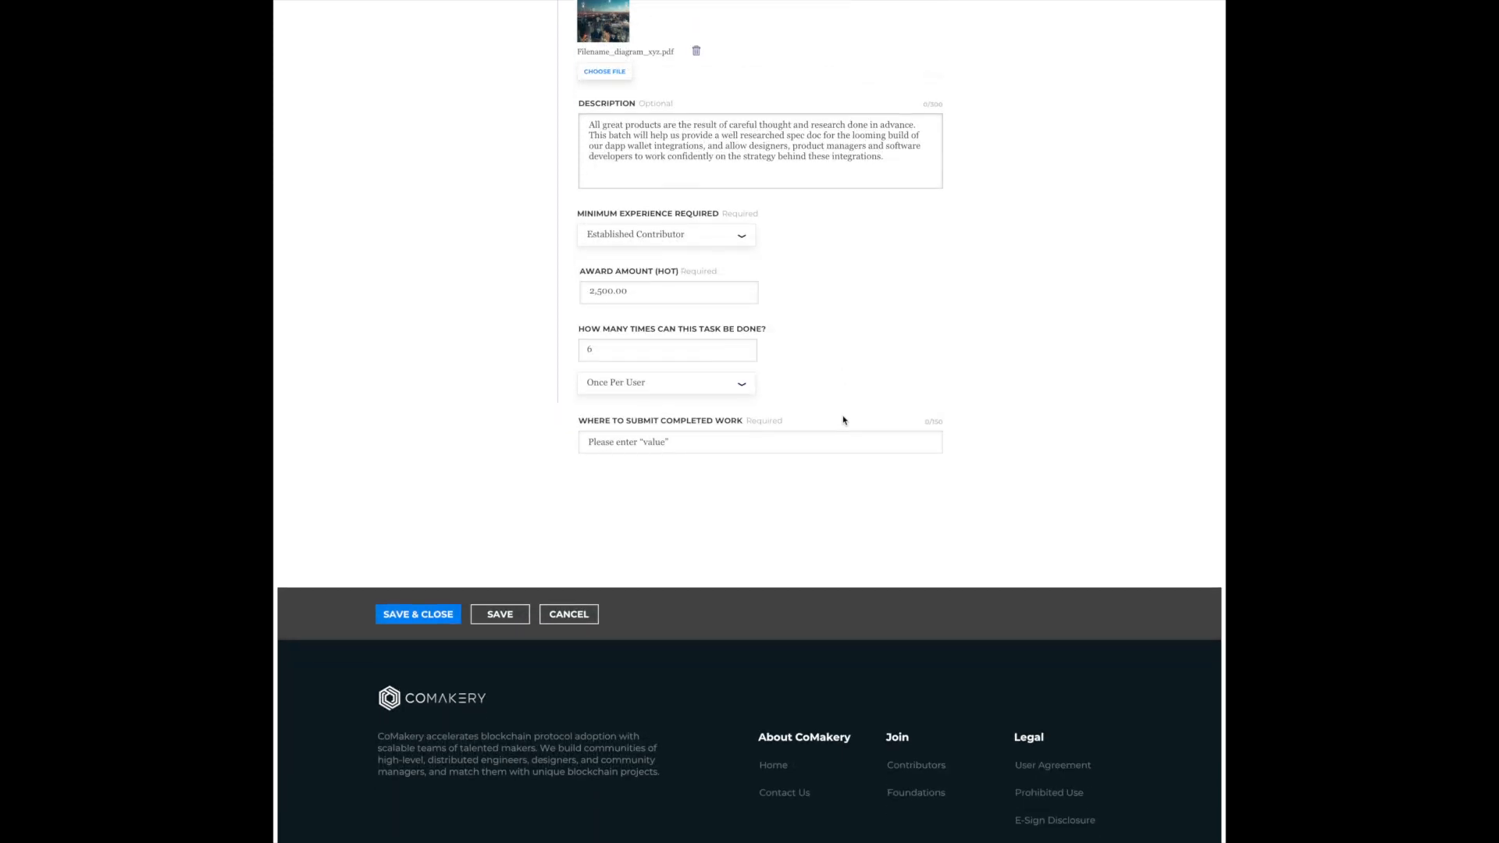
pyautogui.scroll(-1, 843, 420)
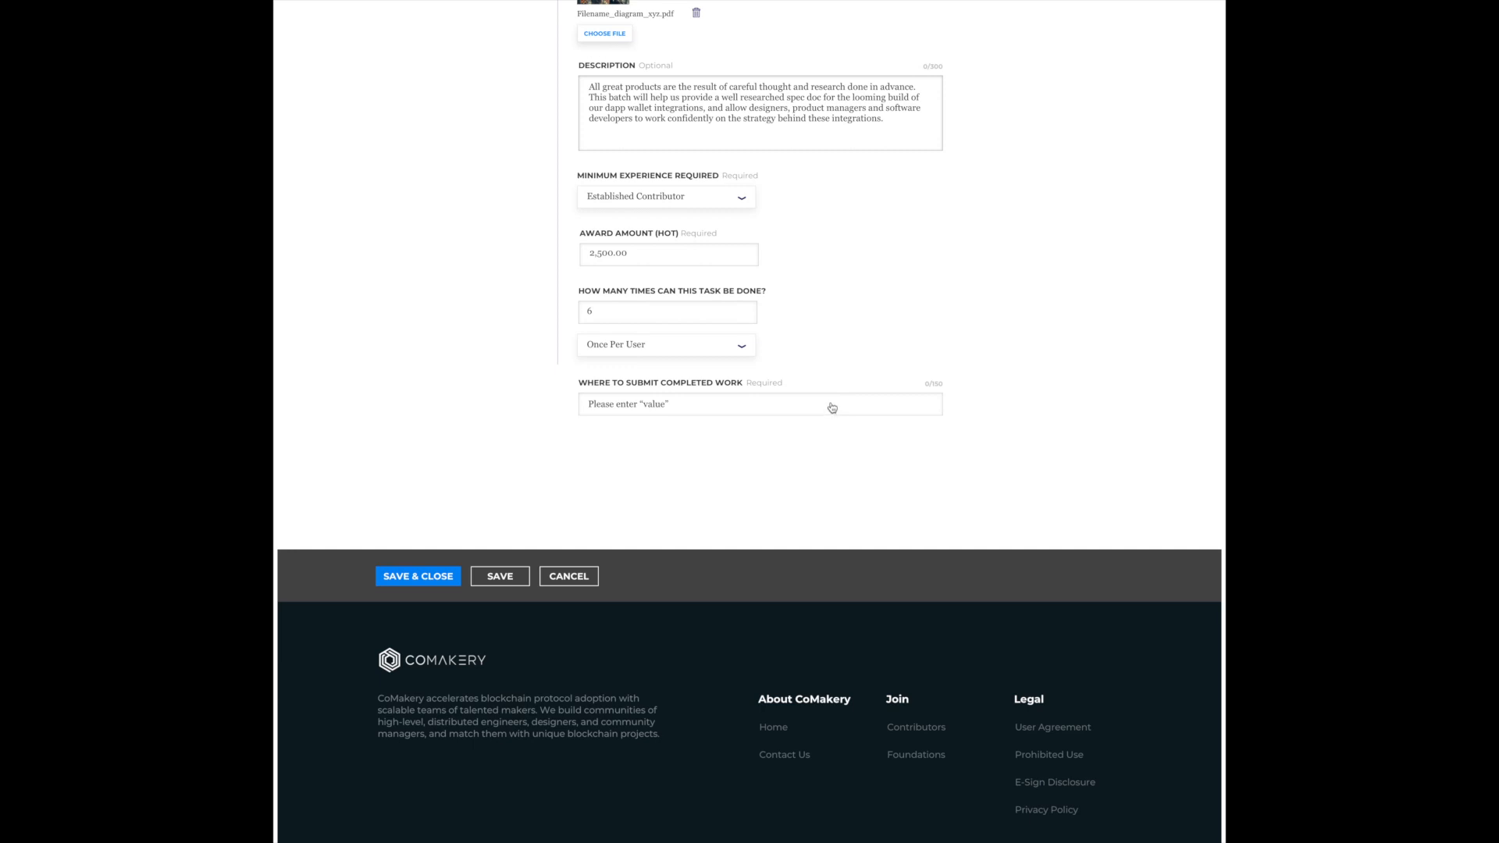
pyautogui.click(832, 407)
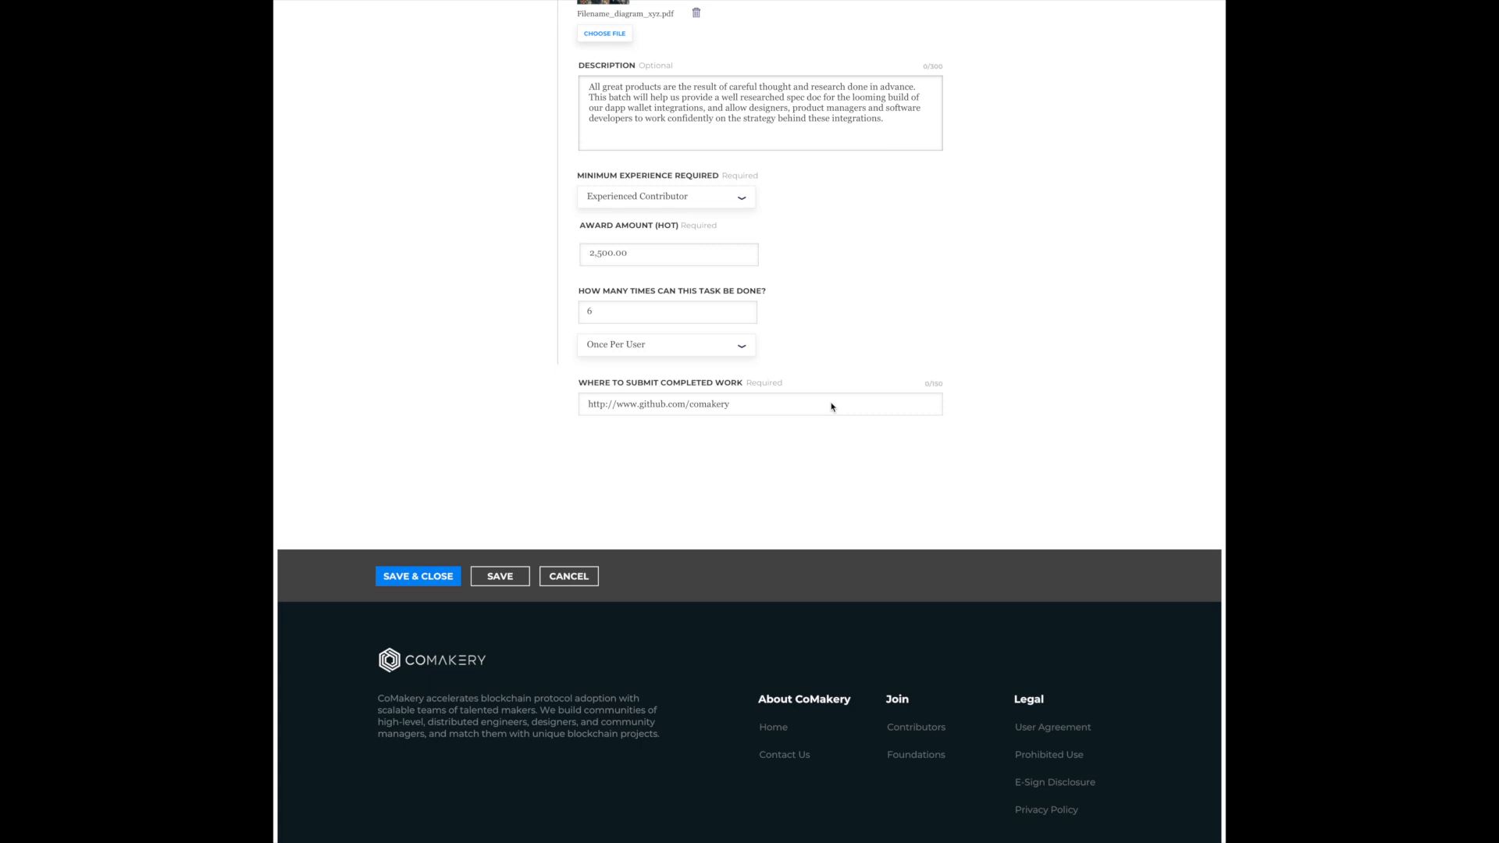
pyautogui.click(436, 577)
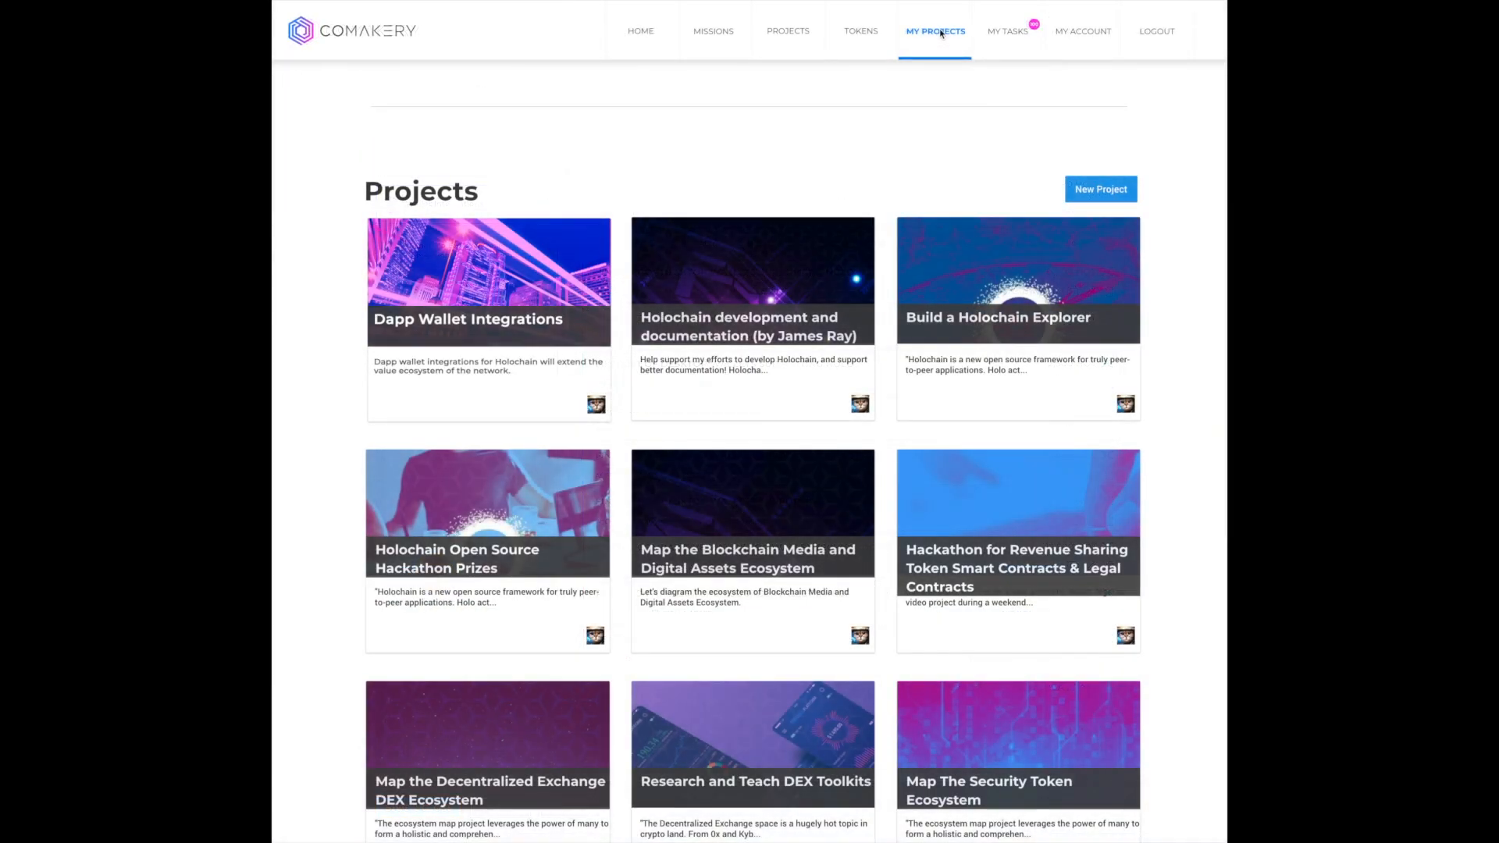
# - Open the Dapp Wallet Integrations project page and review its available tasks by category
pyautogui.click(427, 334)
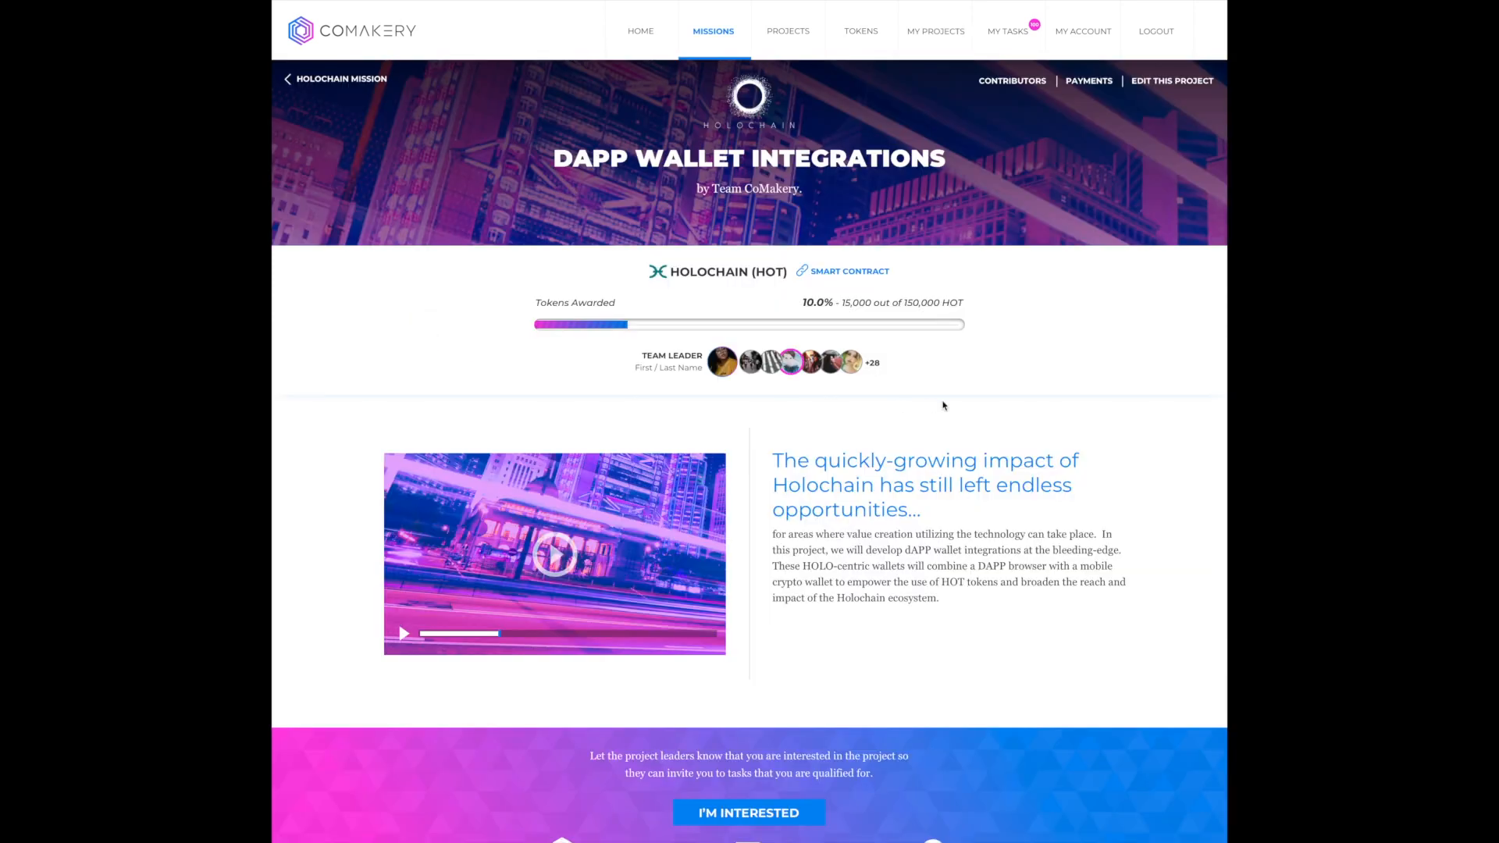
pyautogui.scroll(-7, 1054, 409)
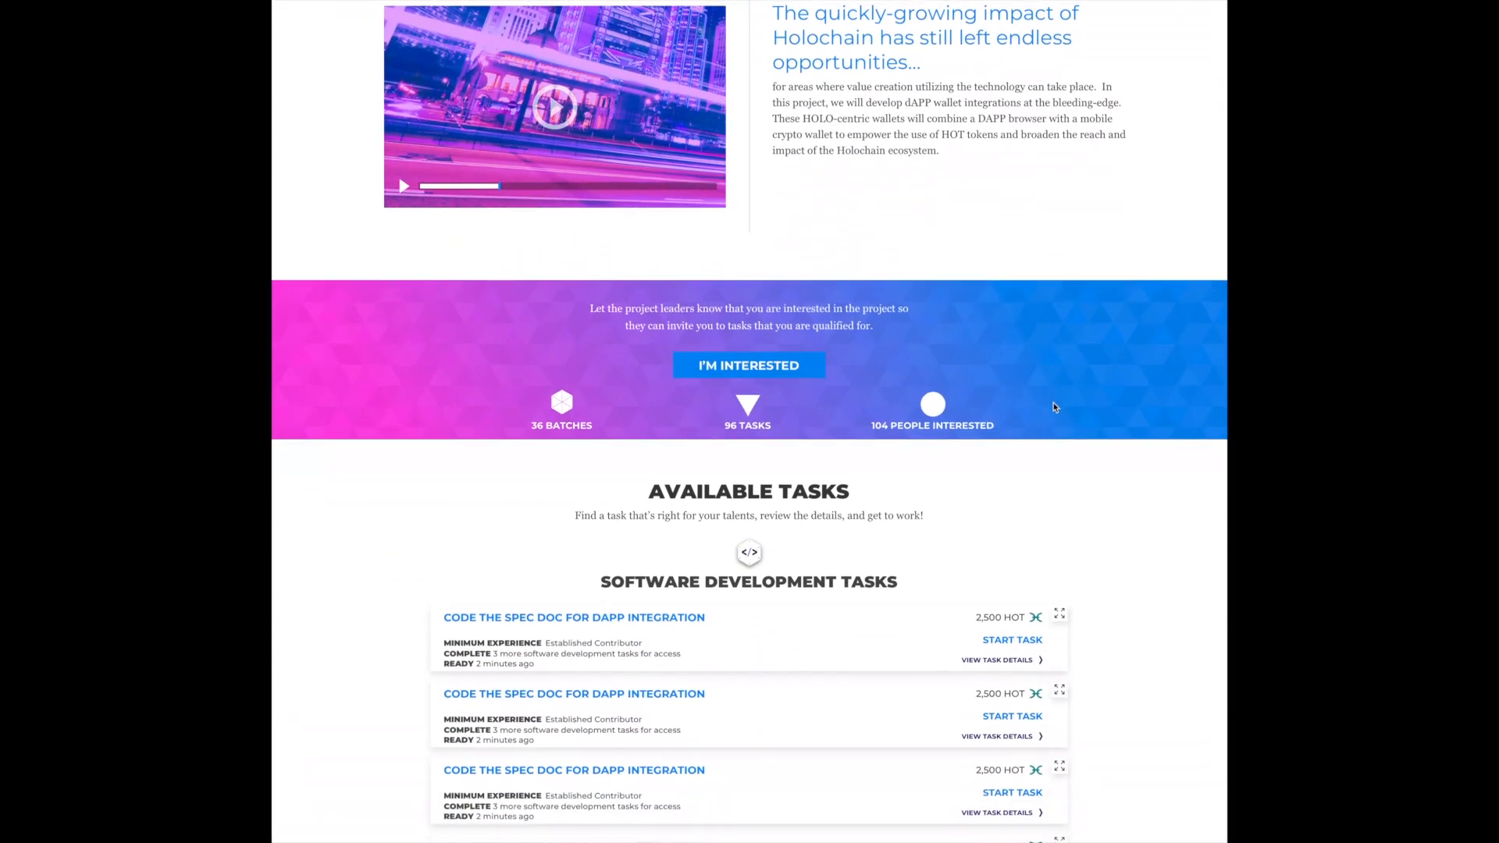
pyautogui.scroll(-4, 1054, 407)
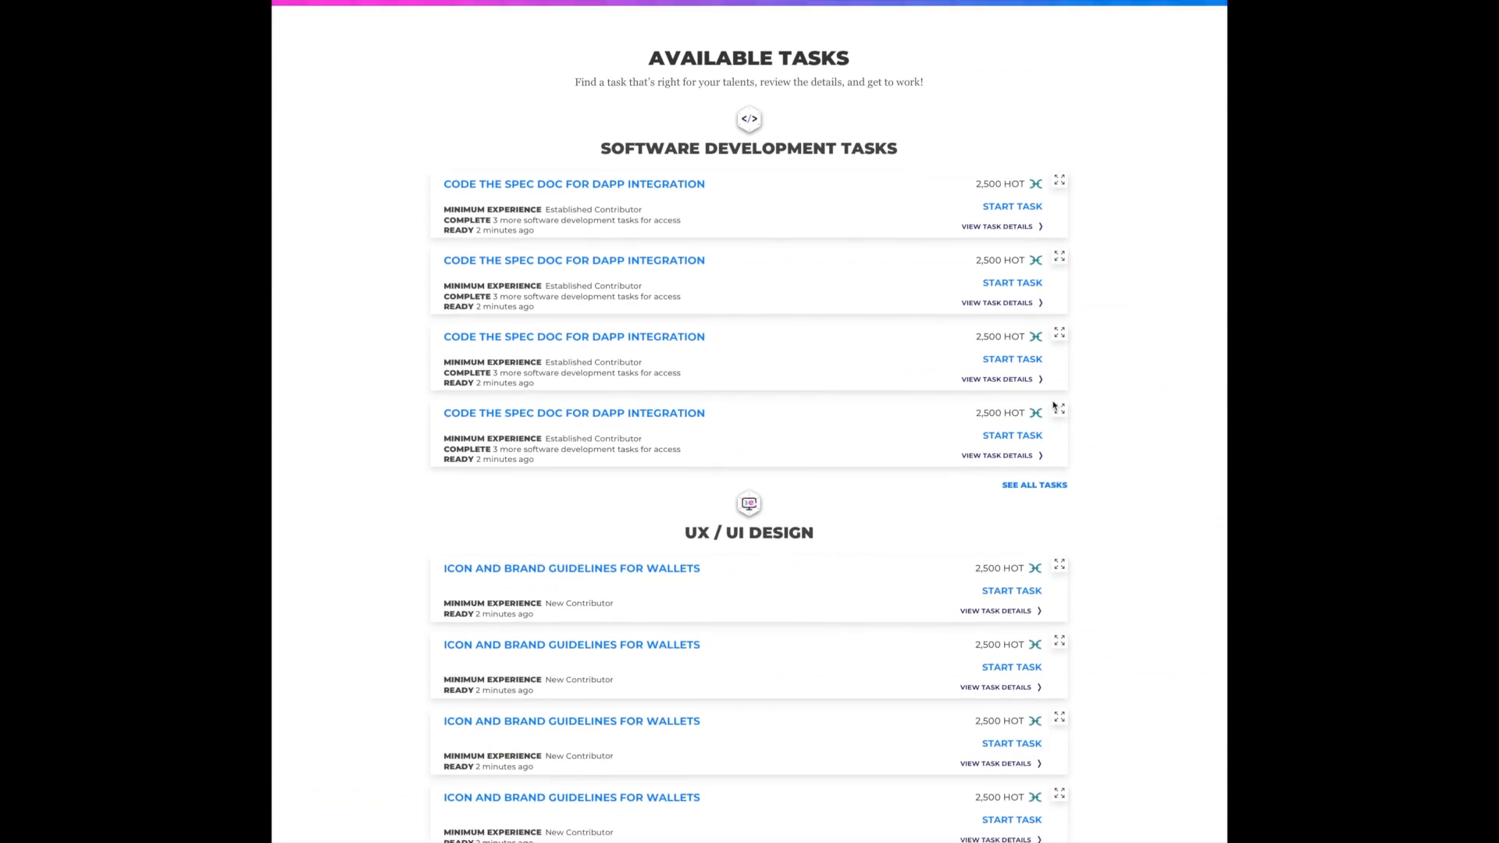
pyautogui.scroll(-2, 1054, 407)
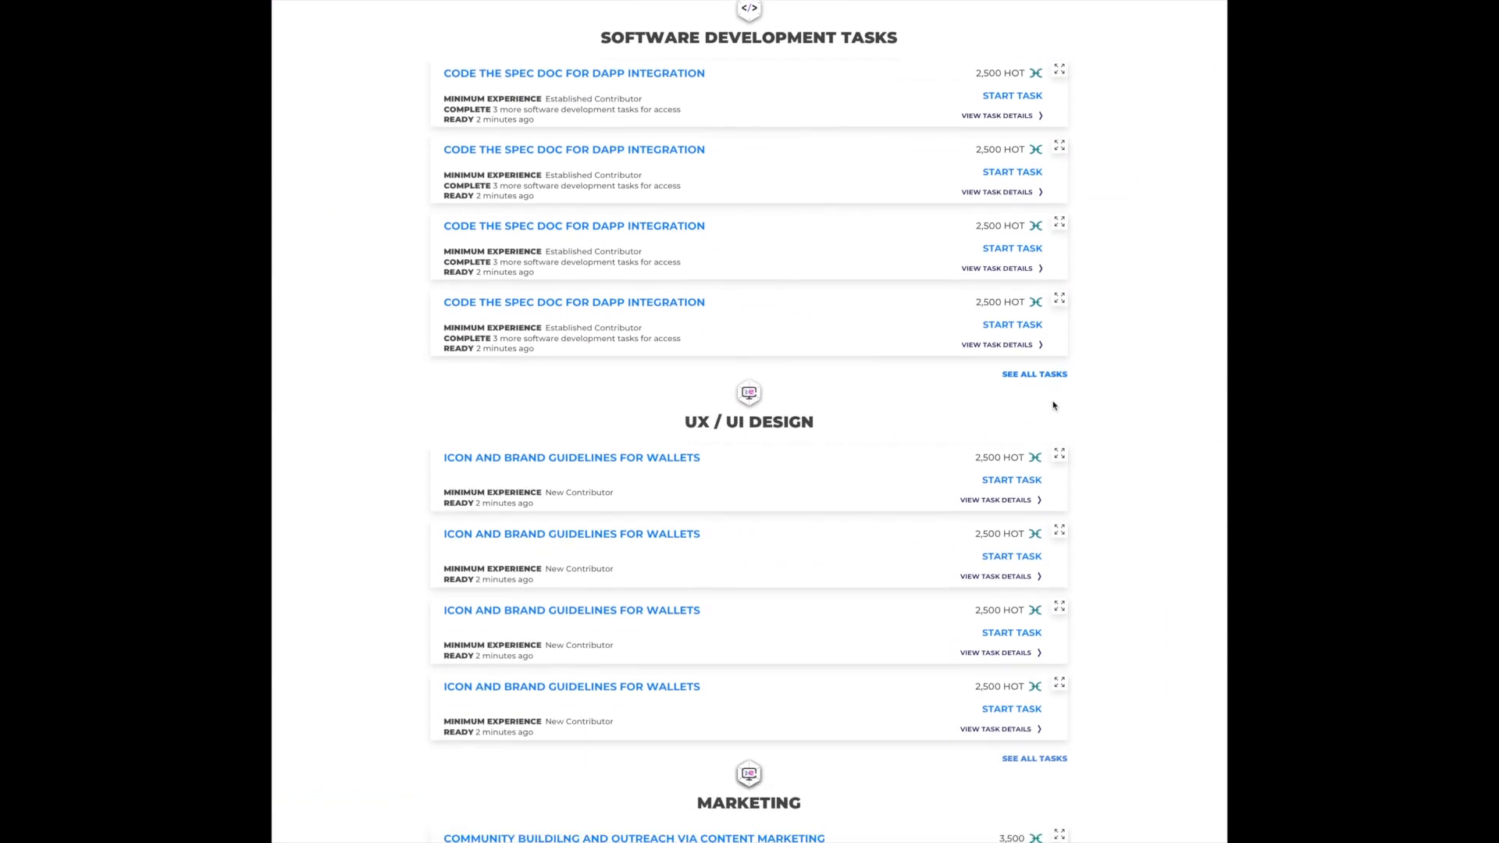
pyautogui.scroll(2, 1054, 405)
pyautogui.scroll(15, 1053, 405)
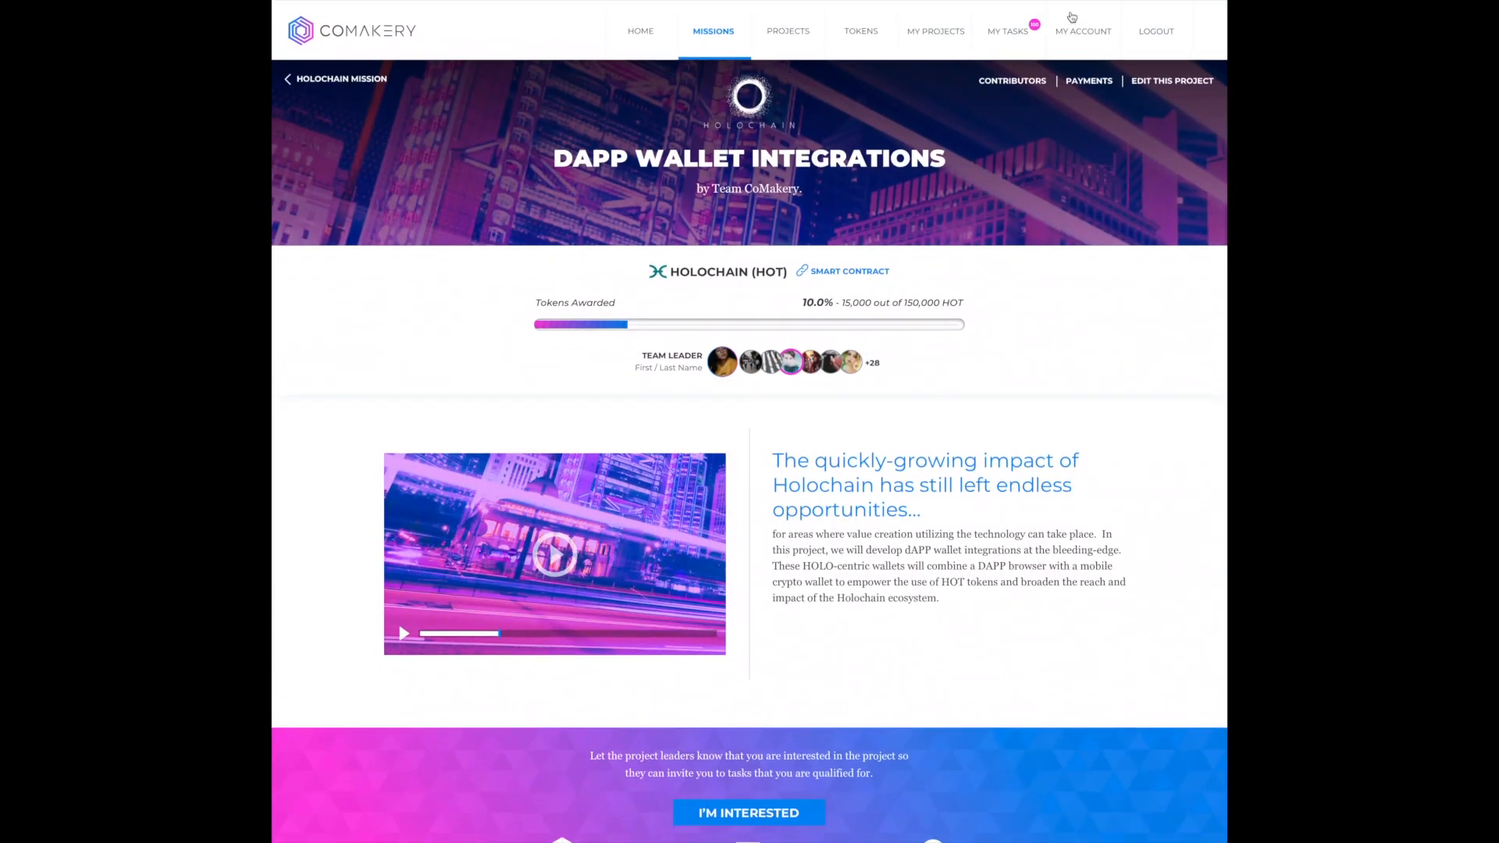
# - Look through the personal task list by the started and submitted stages
pyautogui.click(1015, 31)
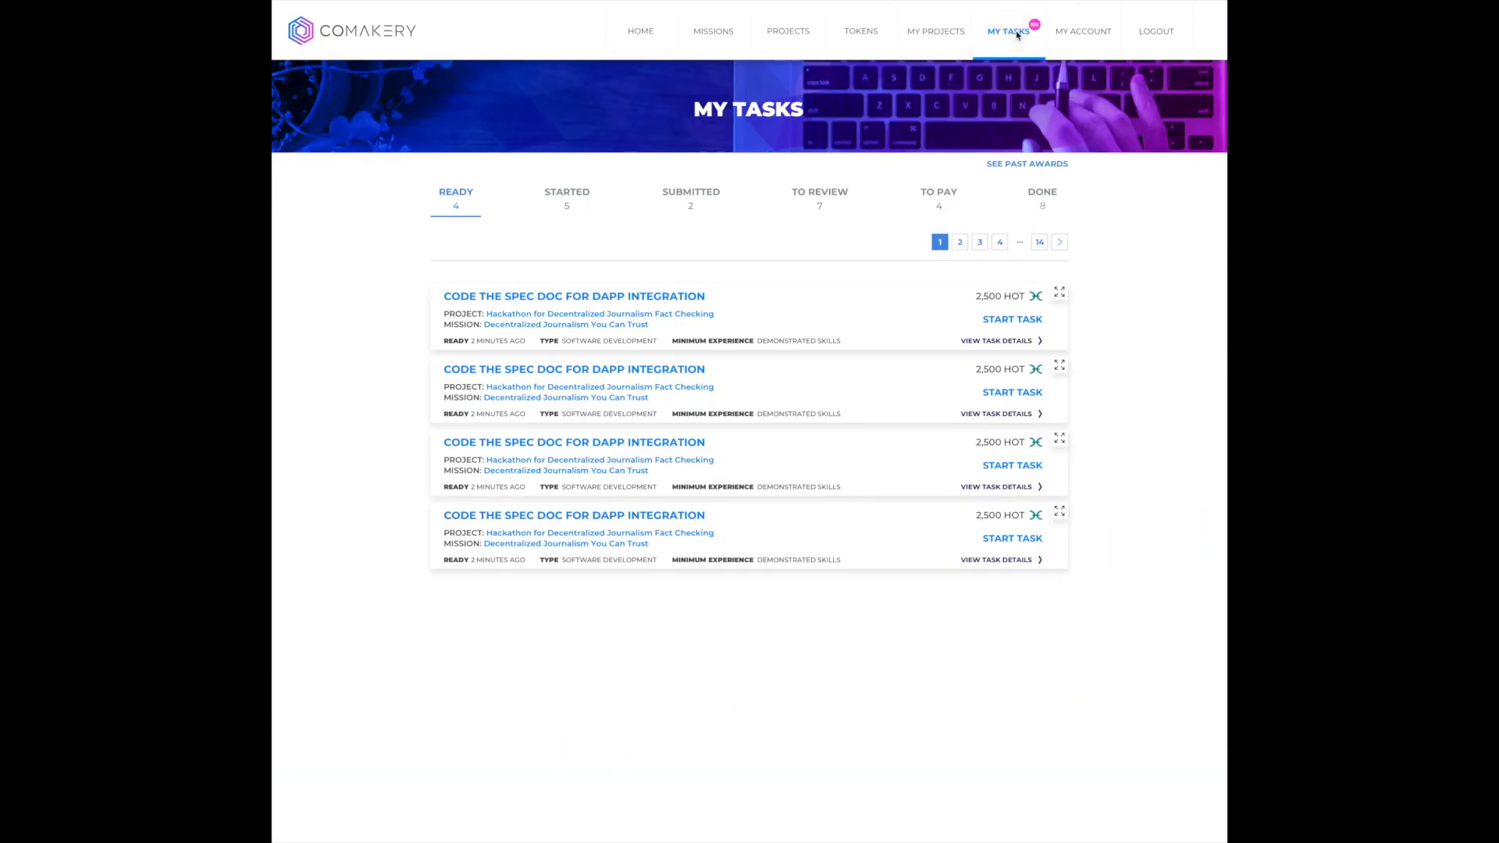
pyautogui.click(562, 199)
pyautogui.click(691, 200)
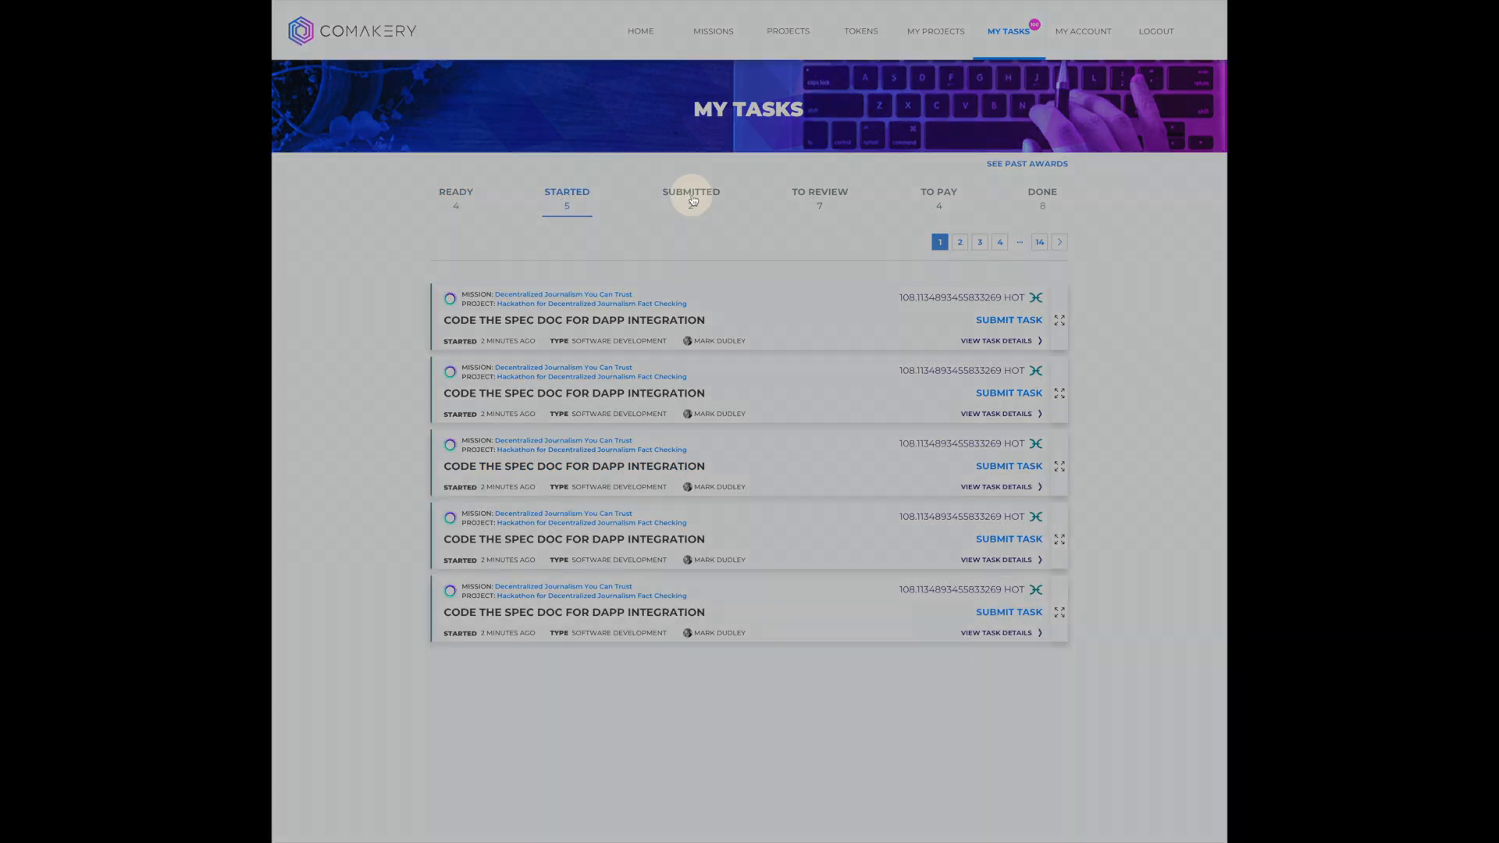
# - Examine the submitted work of the first "Code The Spec Doc For dApp Integration" task awaiting review and accept it
pyautogui.click(820, 196)
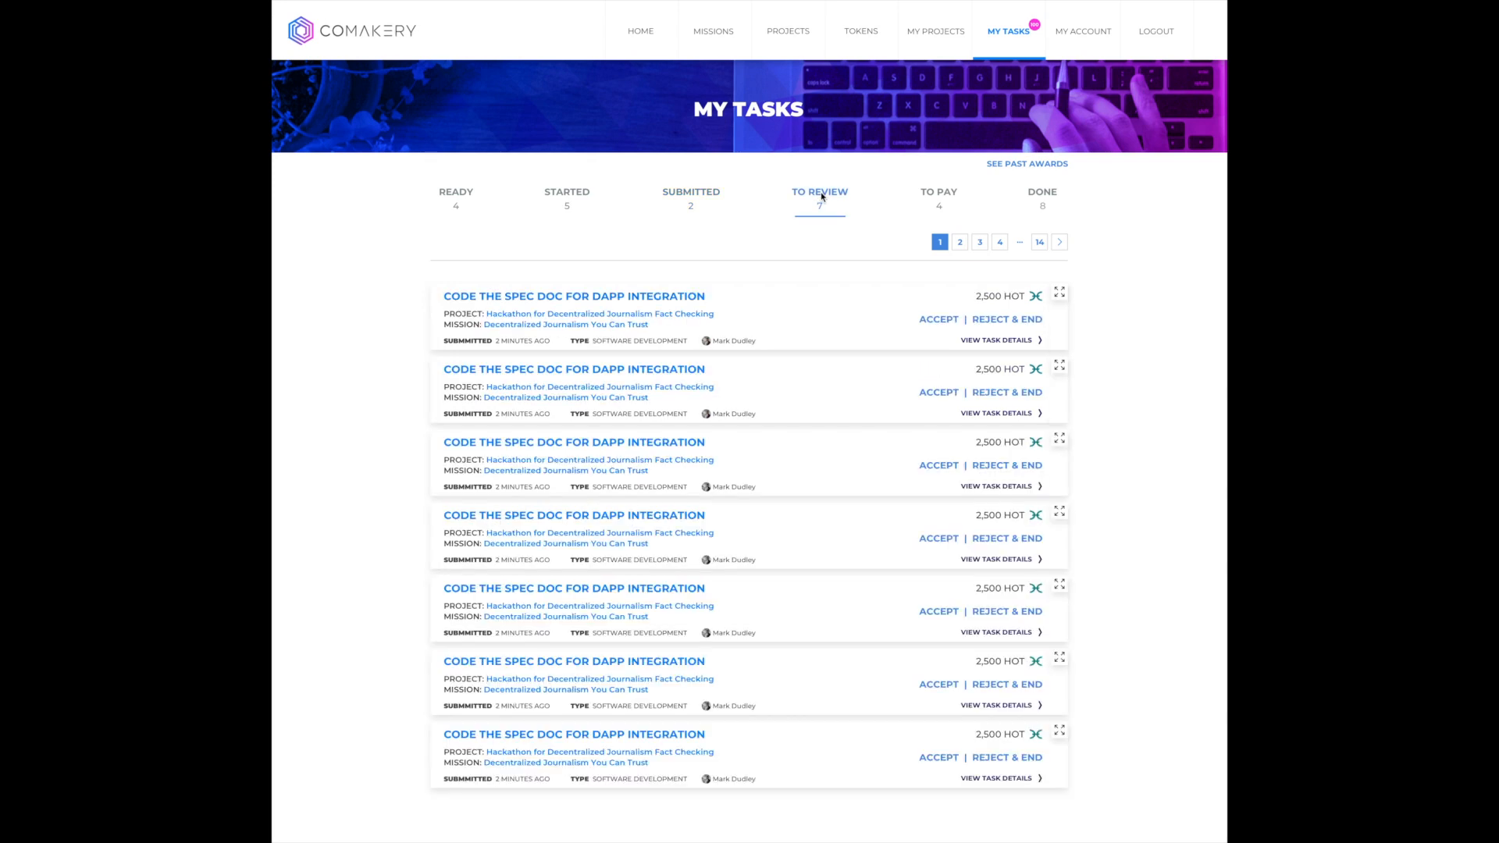
pyautogui.click(942, 322)
pyautogui.scroll(-1, 798, 447)
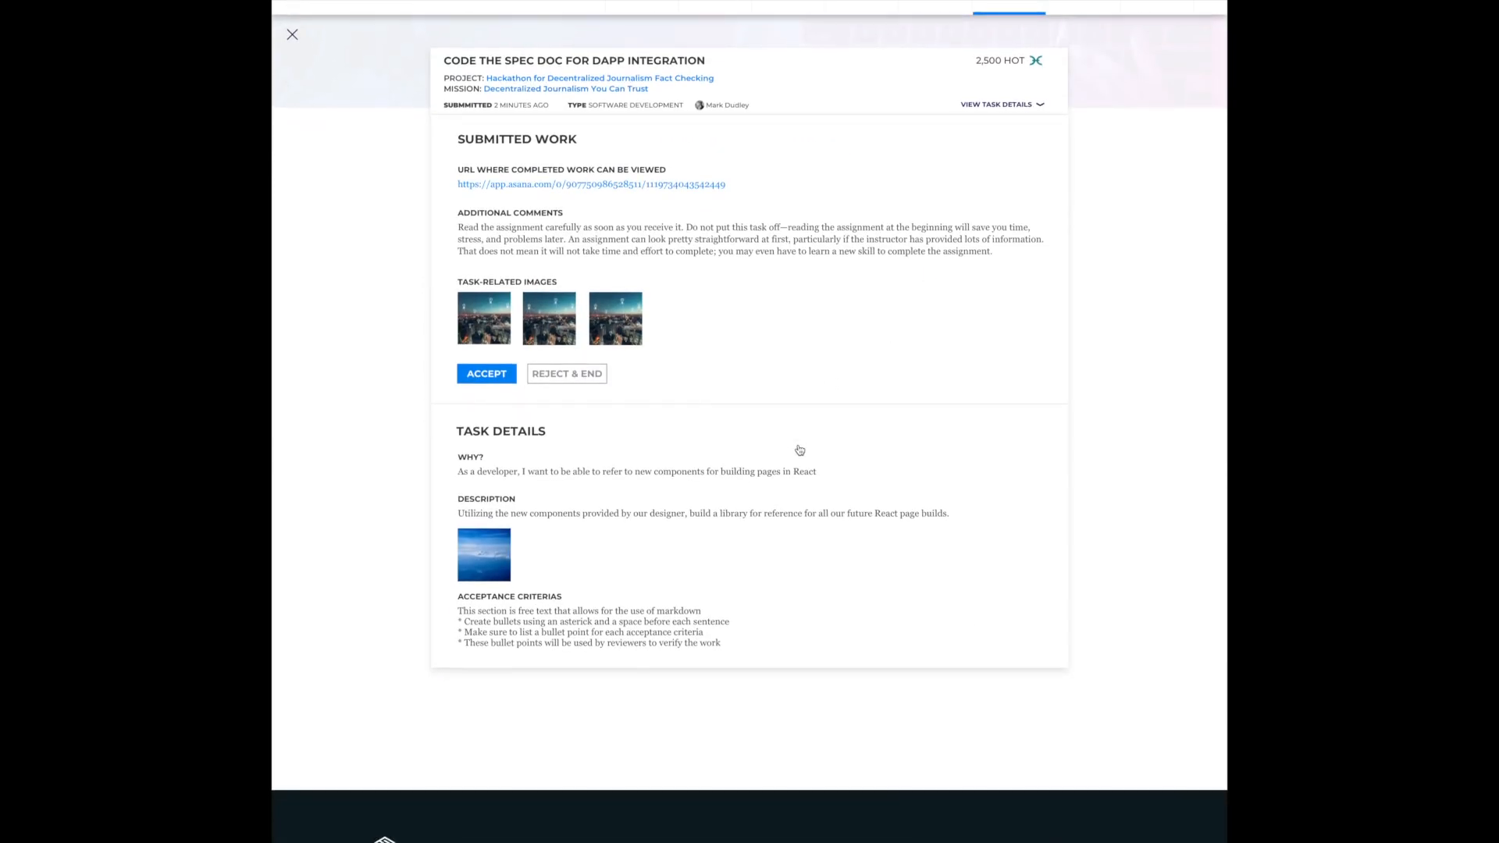
pyautogui.click(492, 375)
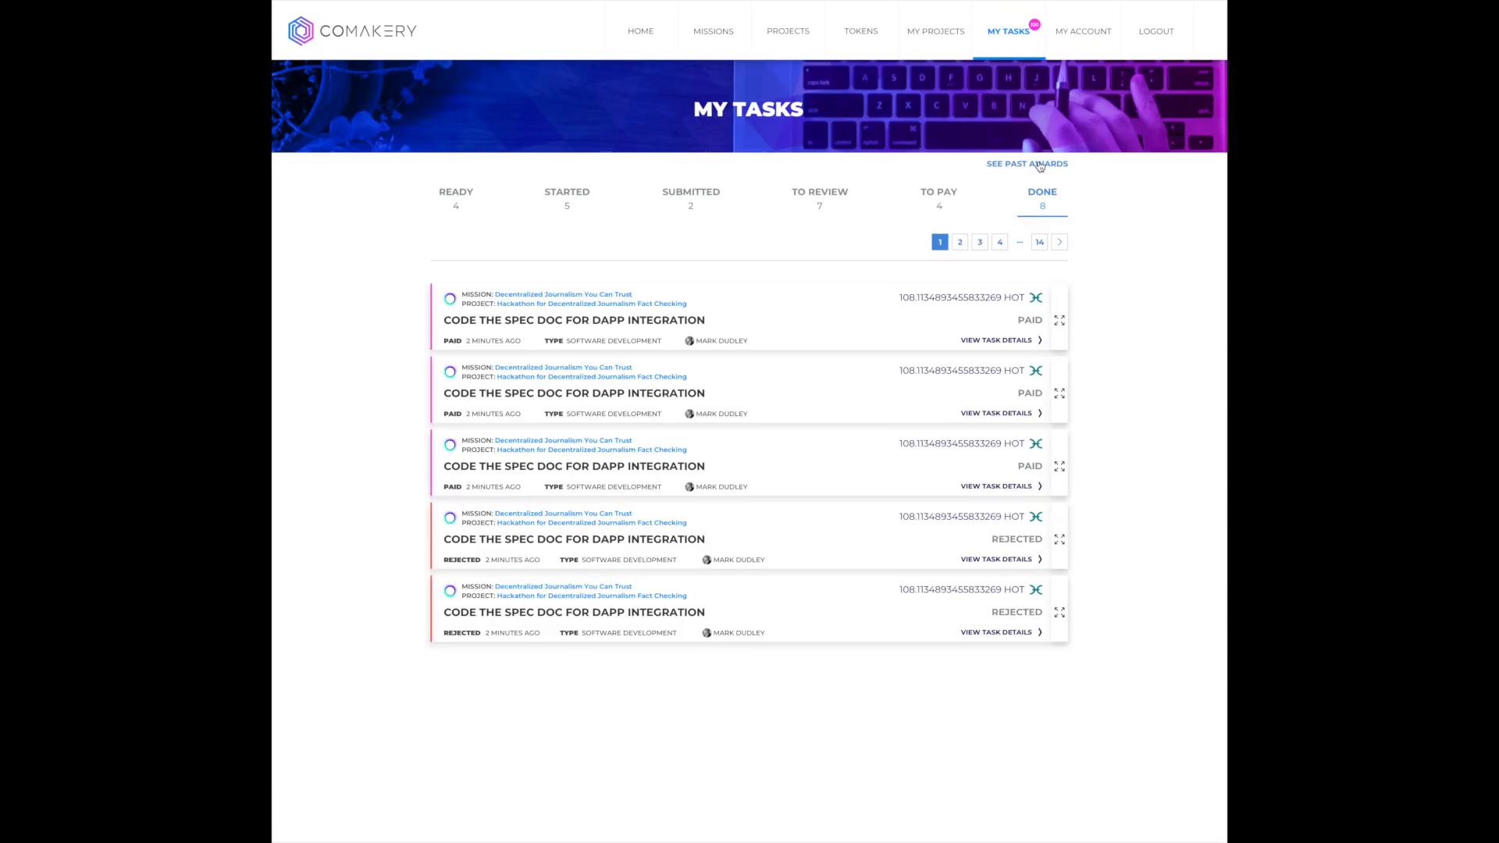
# - Open the past awards and send the token payment for "Find List of Desktop Wallets Supporting Holo", confirming it in MetaMask
pyautogui.click(1039, 164)
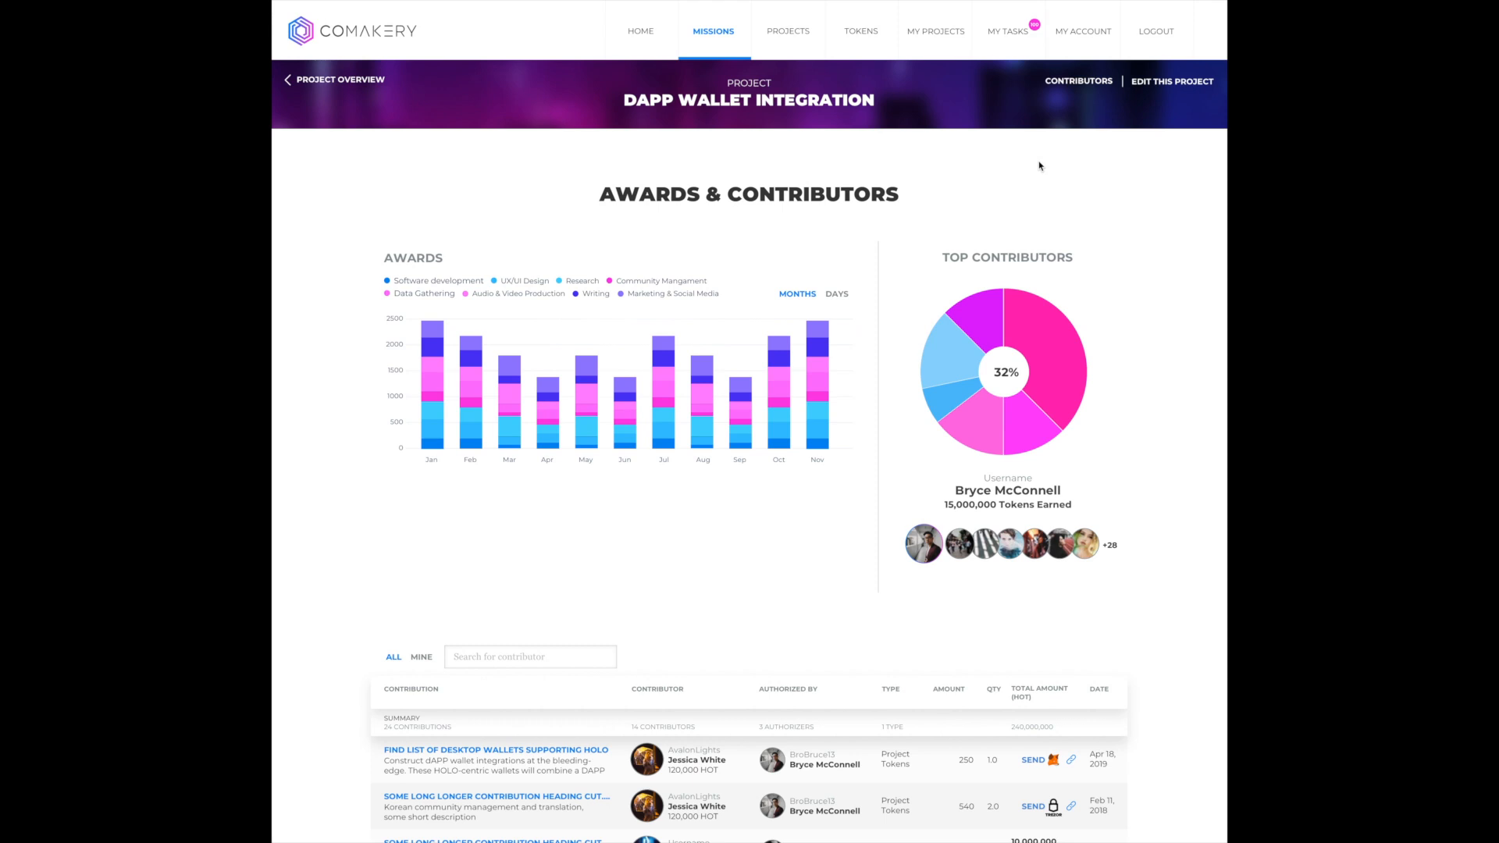
pyautogui.scroll(-2, 1066, 368)
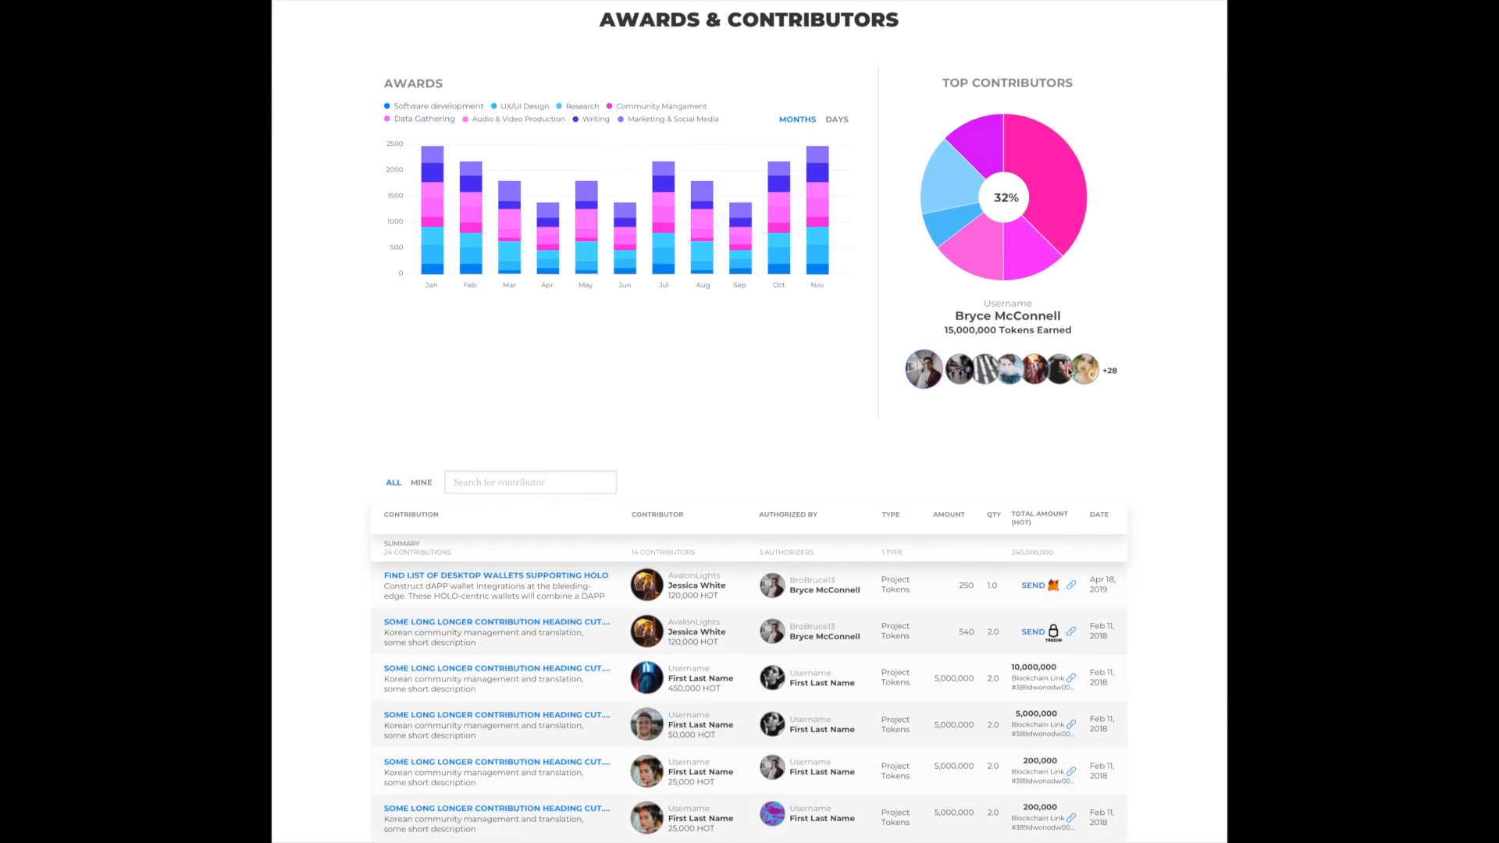
pyautogui.click(1031, 585)
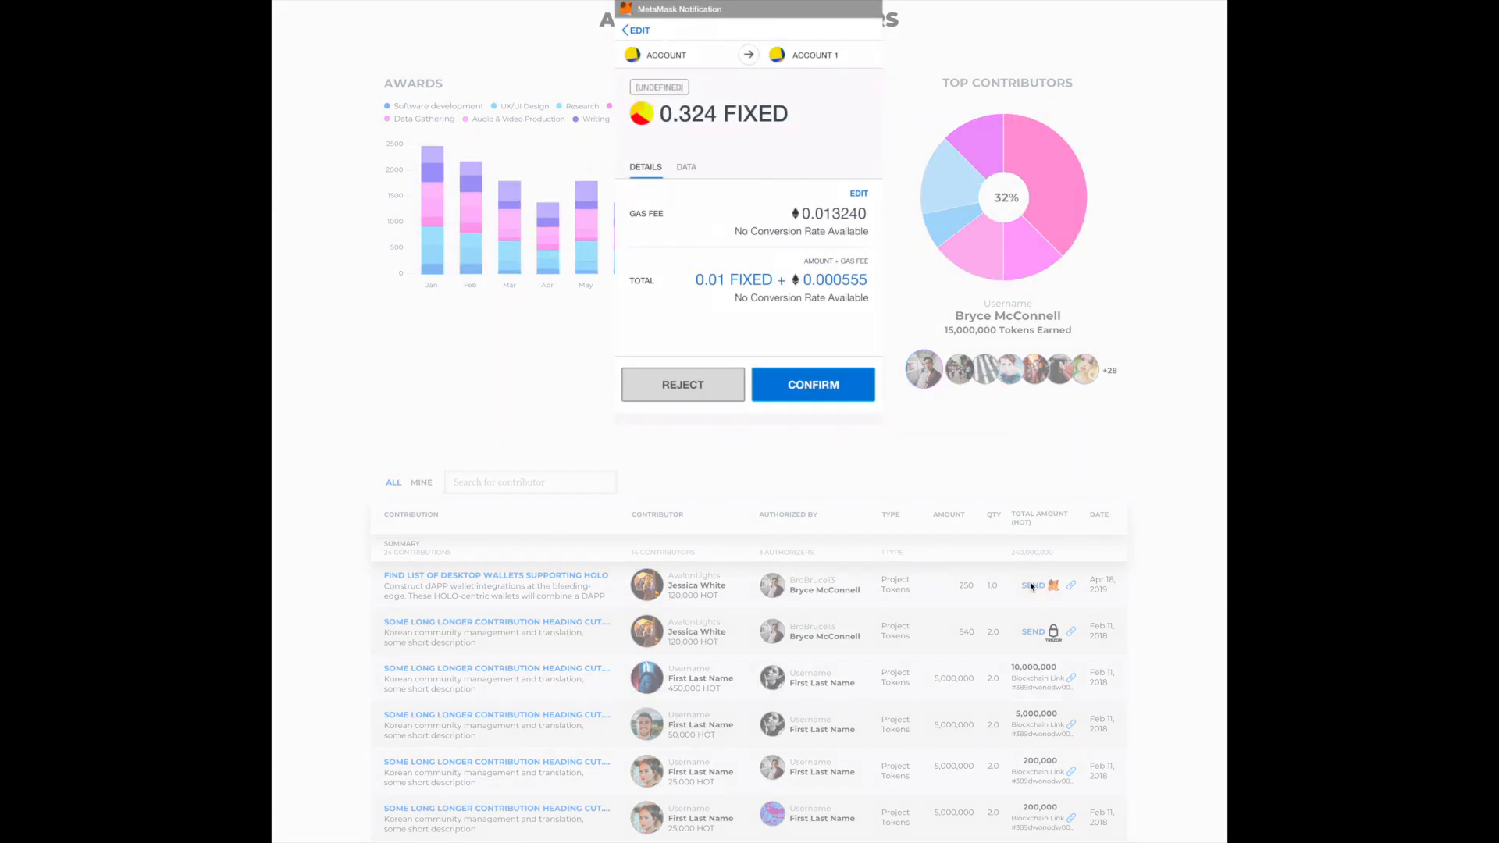
pyautogui.click(848, 388)
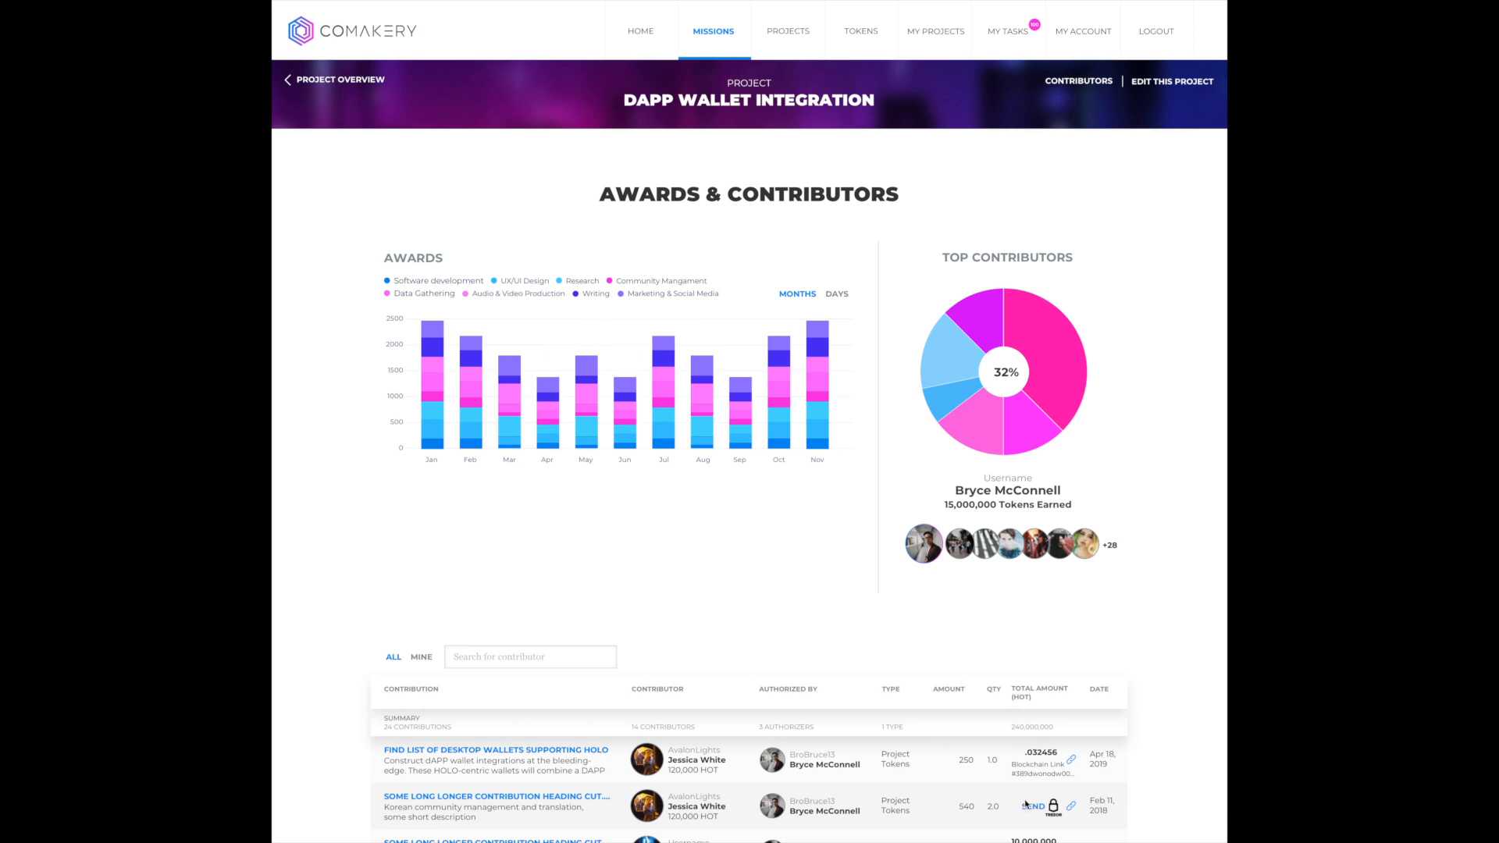
# - Send the token payment for the second contribution in the awards table through the Trezor wallet and confirm it on the device
pyautogui.click(1039, 812)
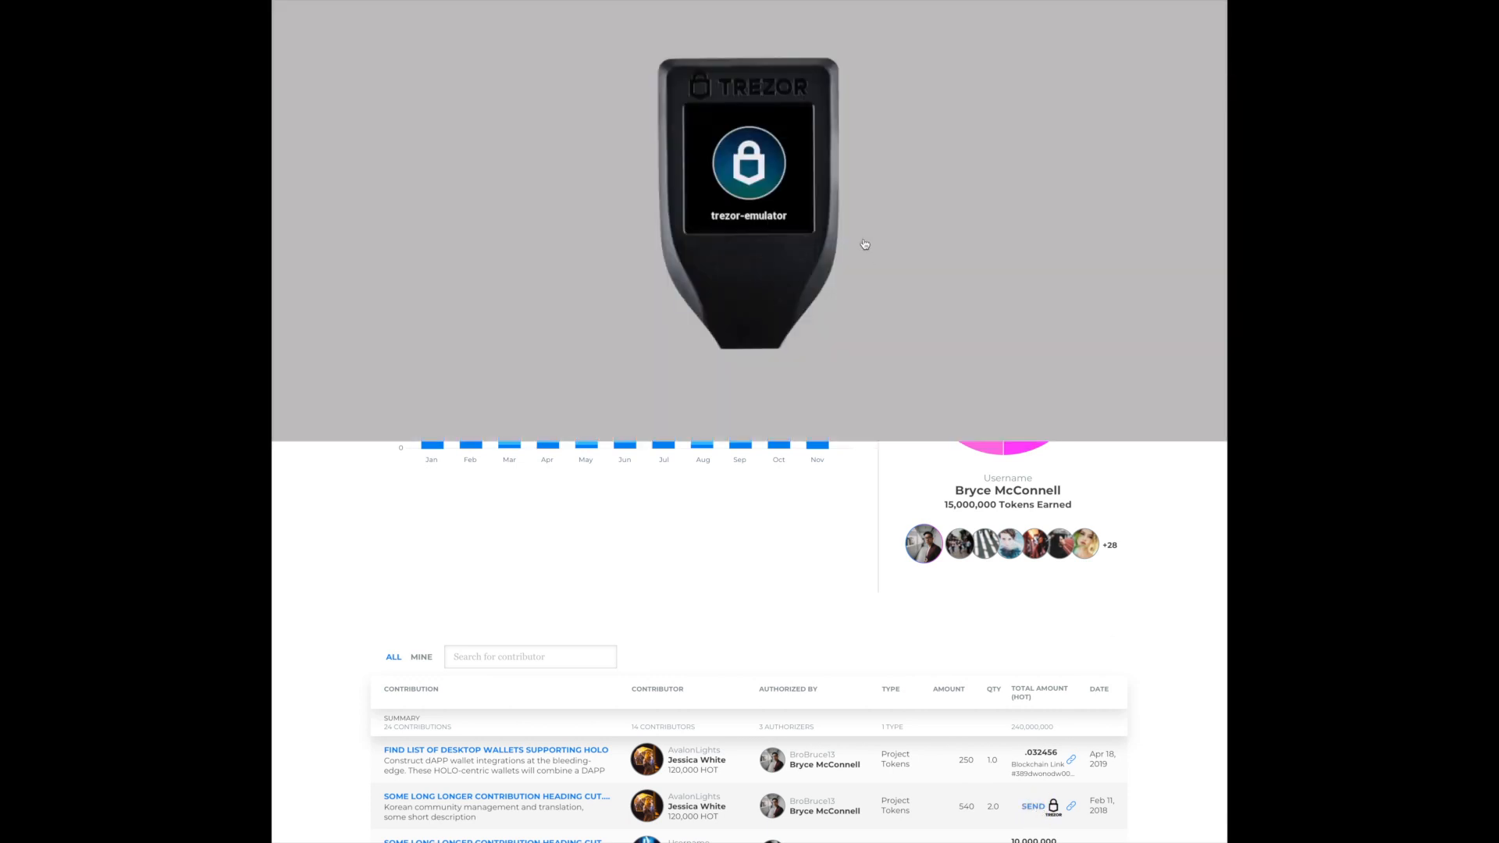
pyautogui.click(762, 173)
pyautogui.click(783, 216)
pyautogui.click(778, 215)
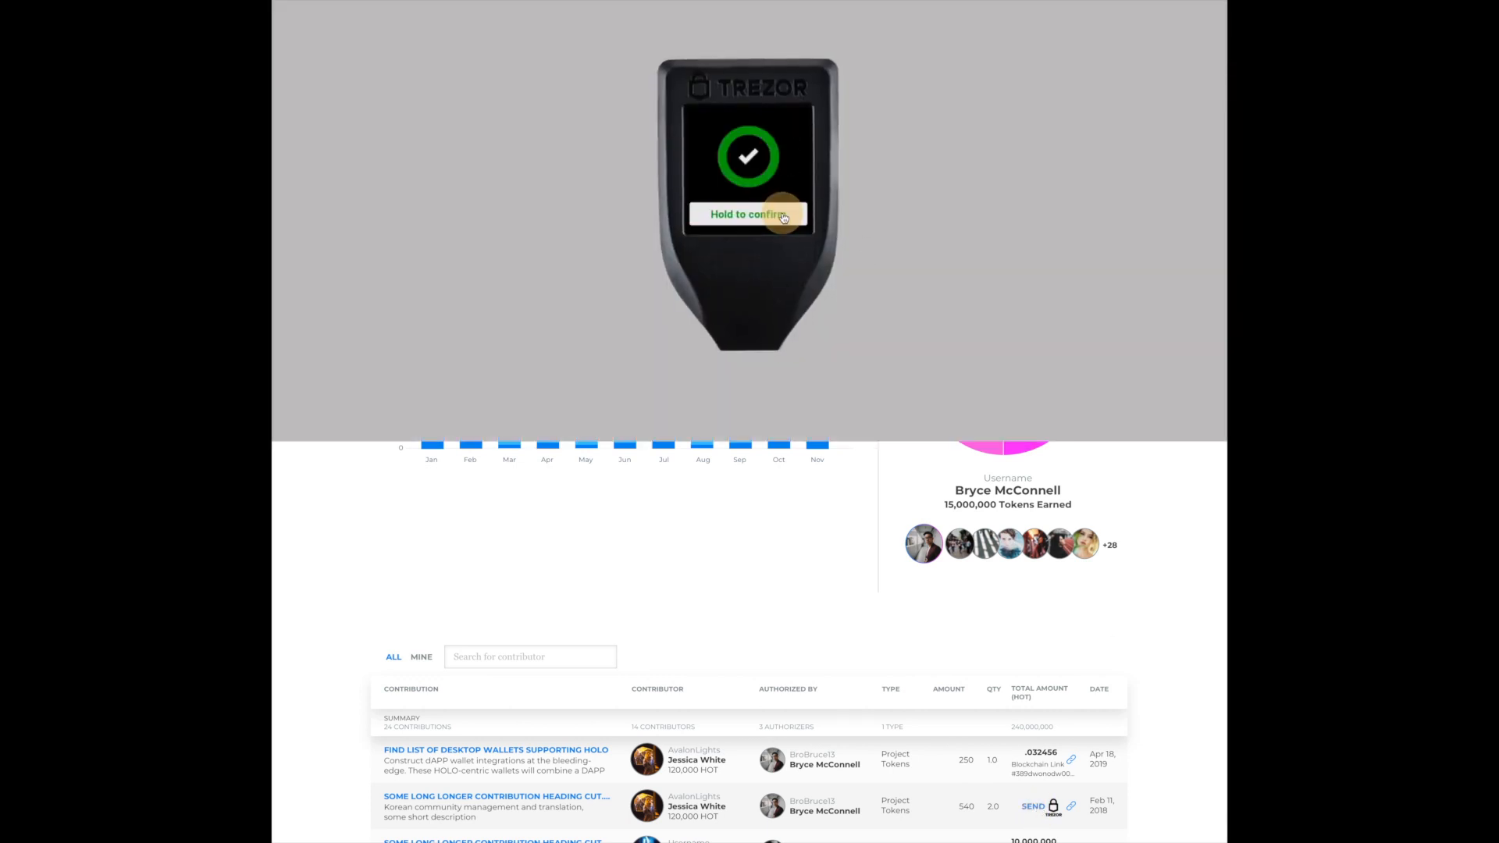
pyautogui.click(776, 216)
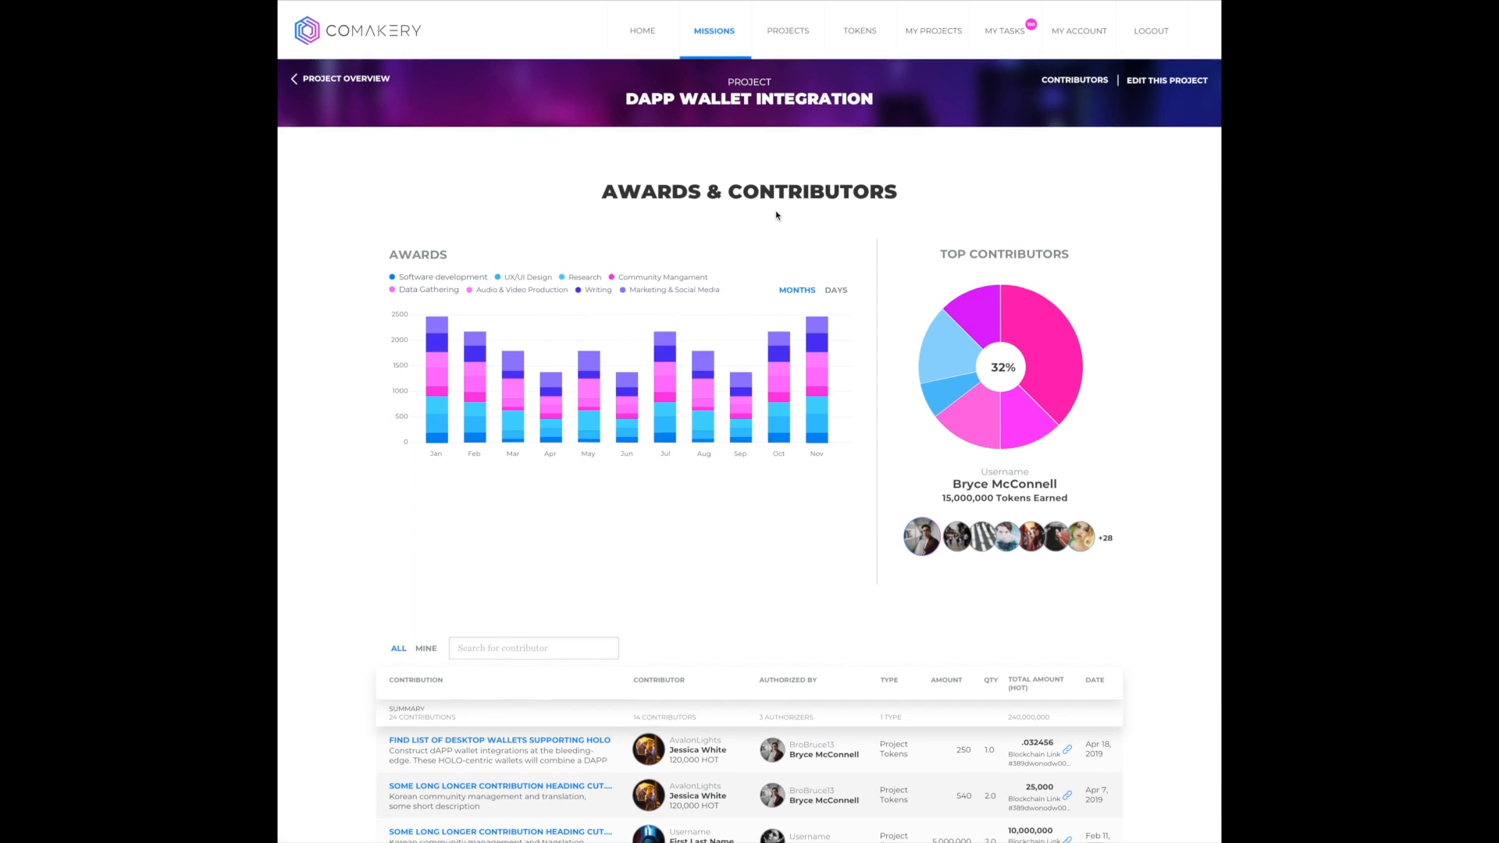
pyautogui.scroll(-3, 775, 216)
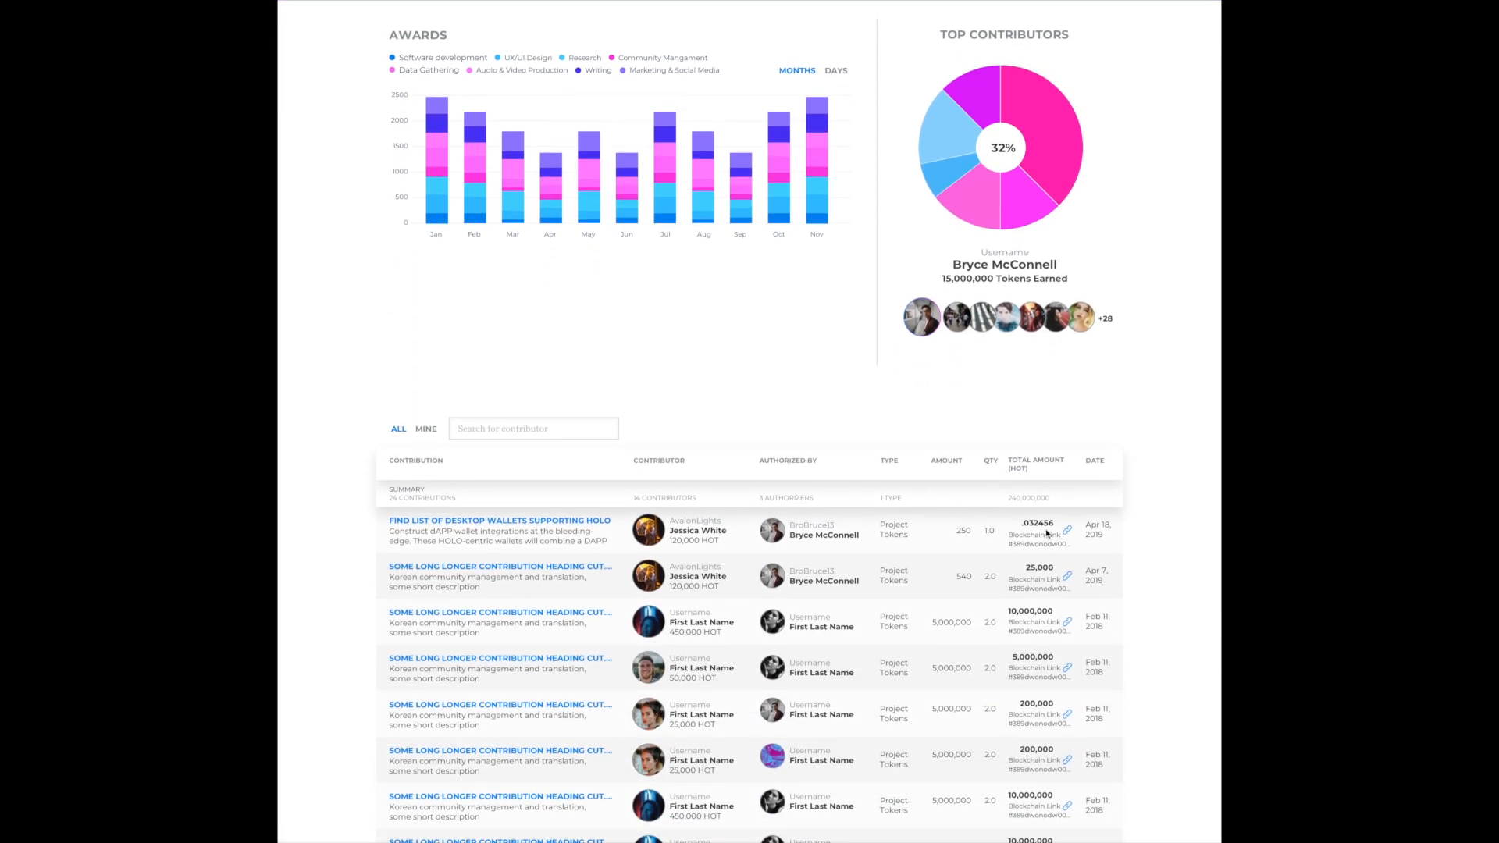